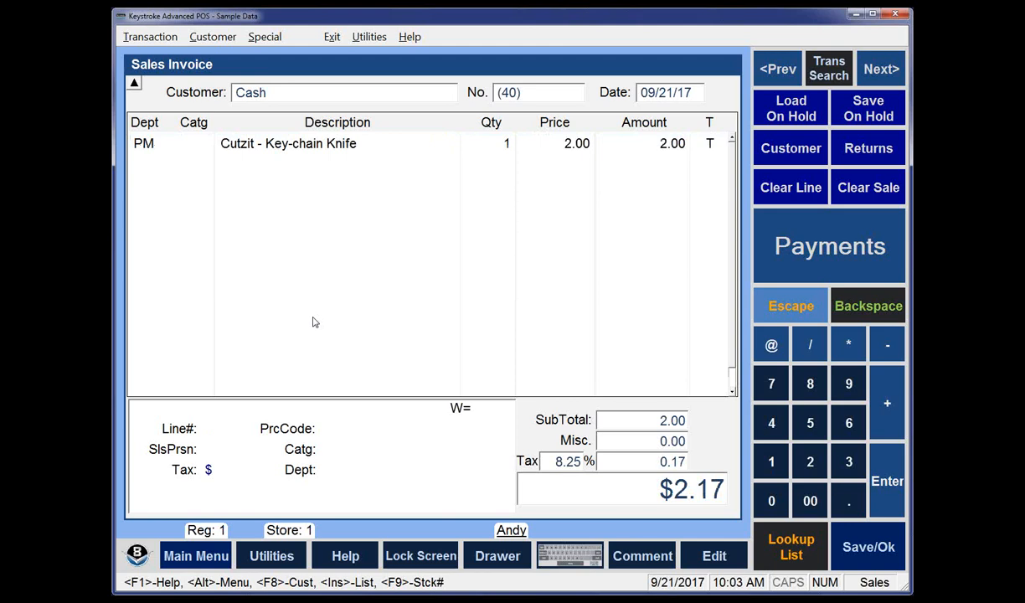
Complete the key-chain knife sale using the Selected by Customer payment type and accept the approved payment
key(plus)
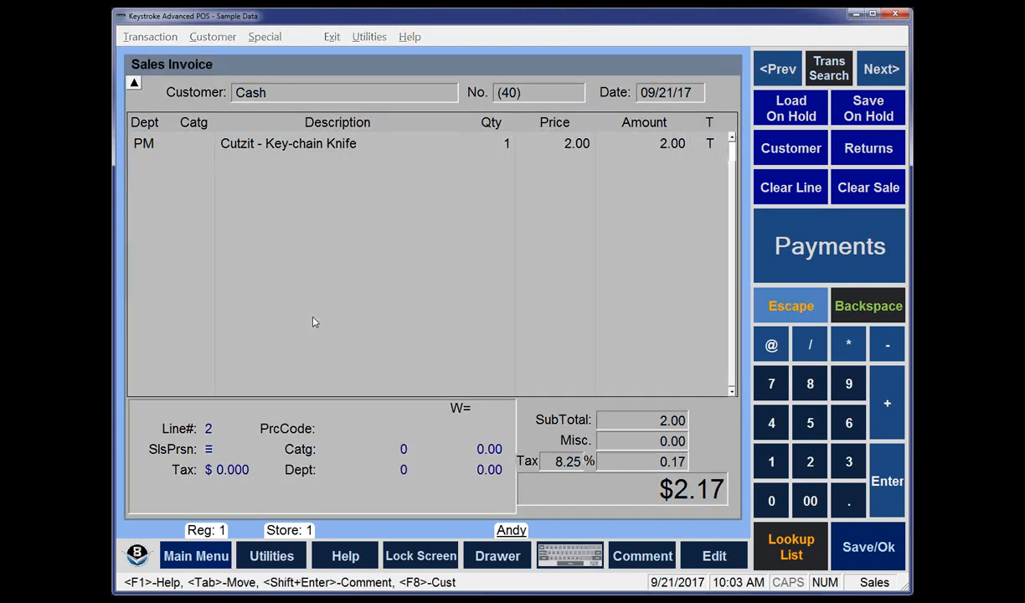
key(Down)
key(Down)
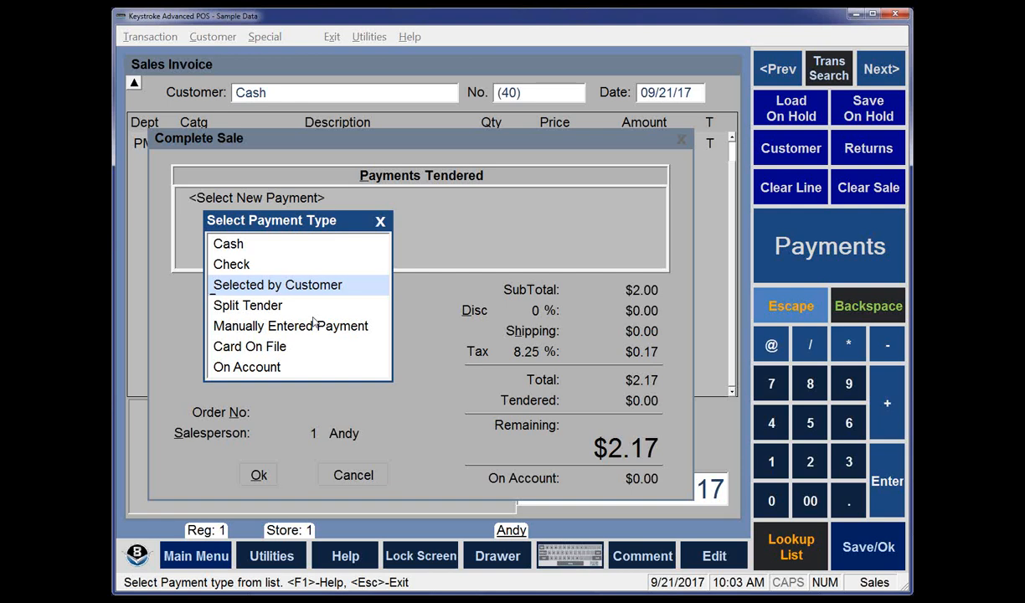
key(Return)
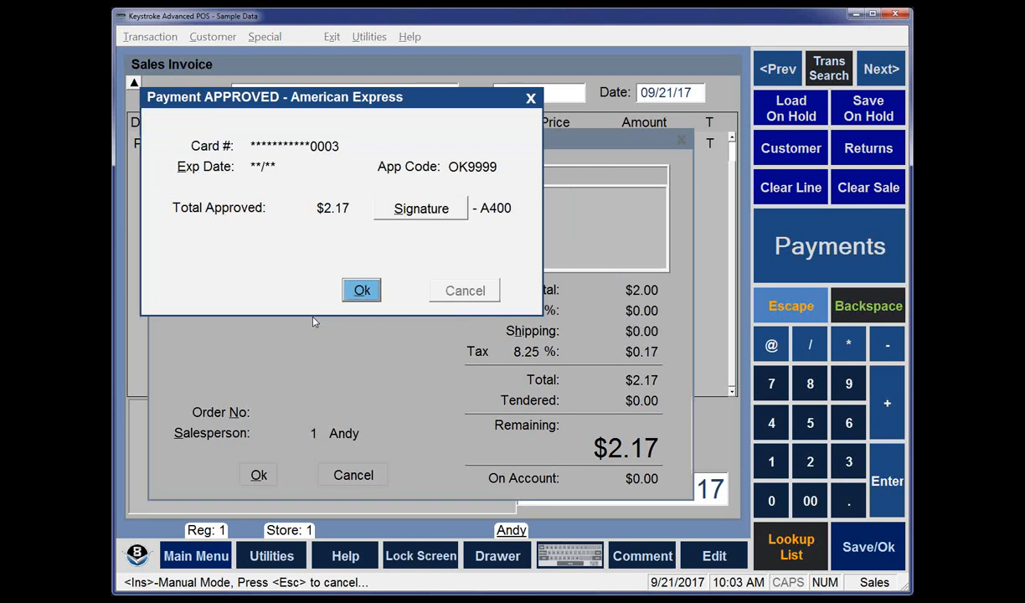
key(Return)
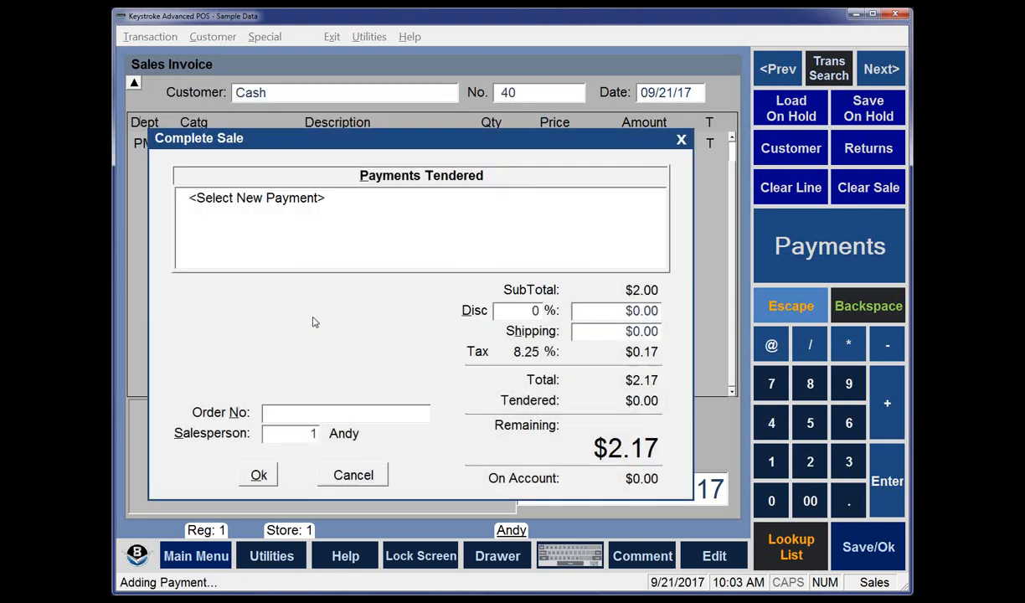
key(Return)
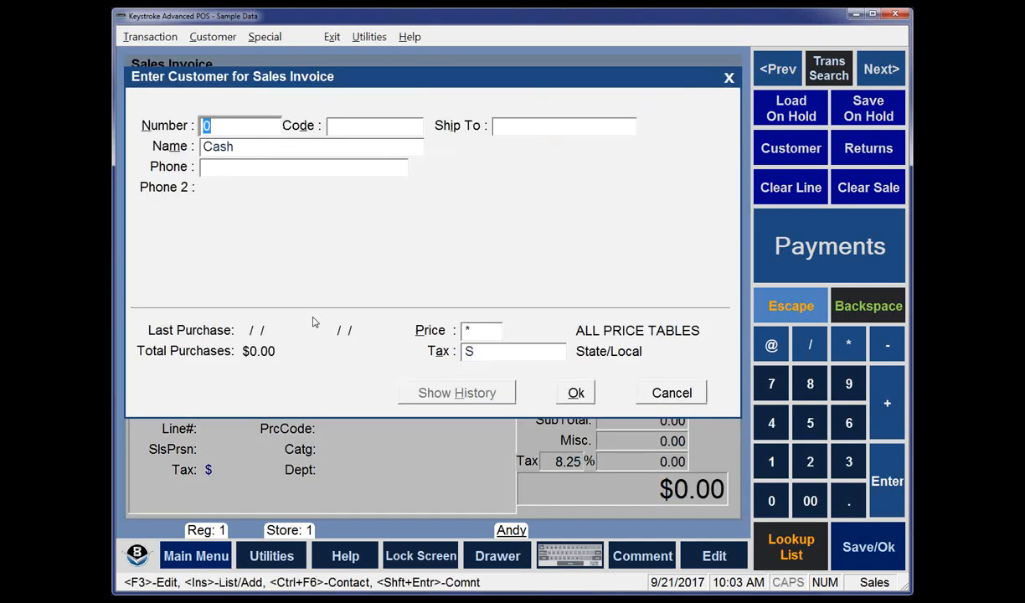
Enter the customer's number for the new sales invoice and review the customer's card on file
text(4)
key(Return)
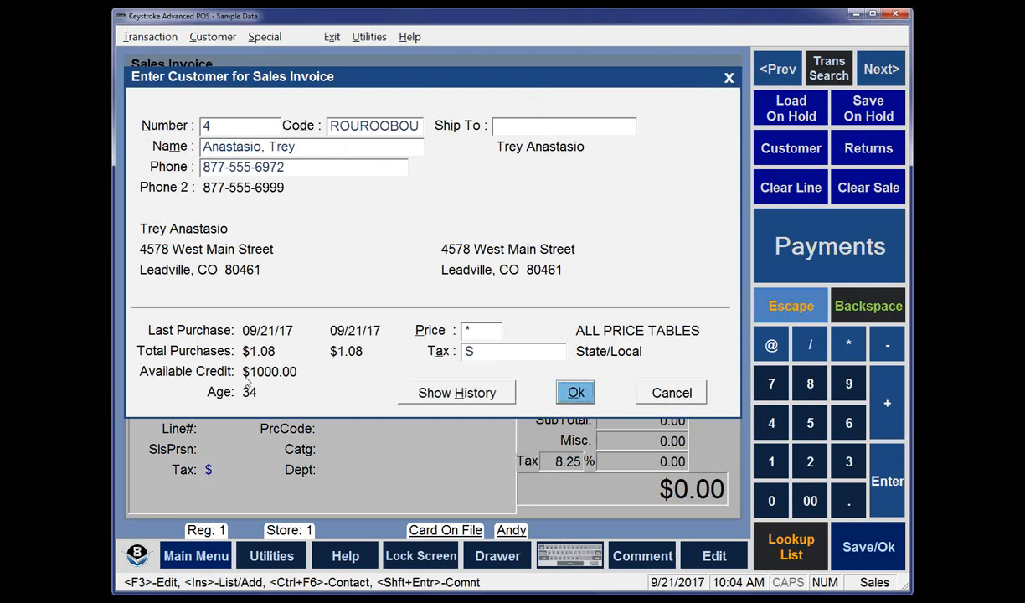
click(444, 533)
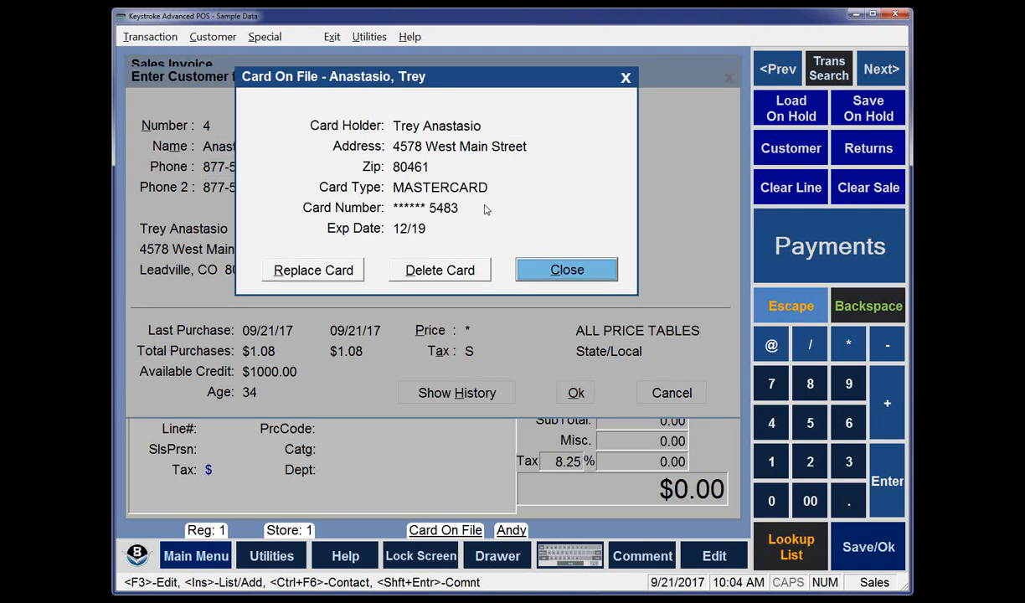
click(573, 276)
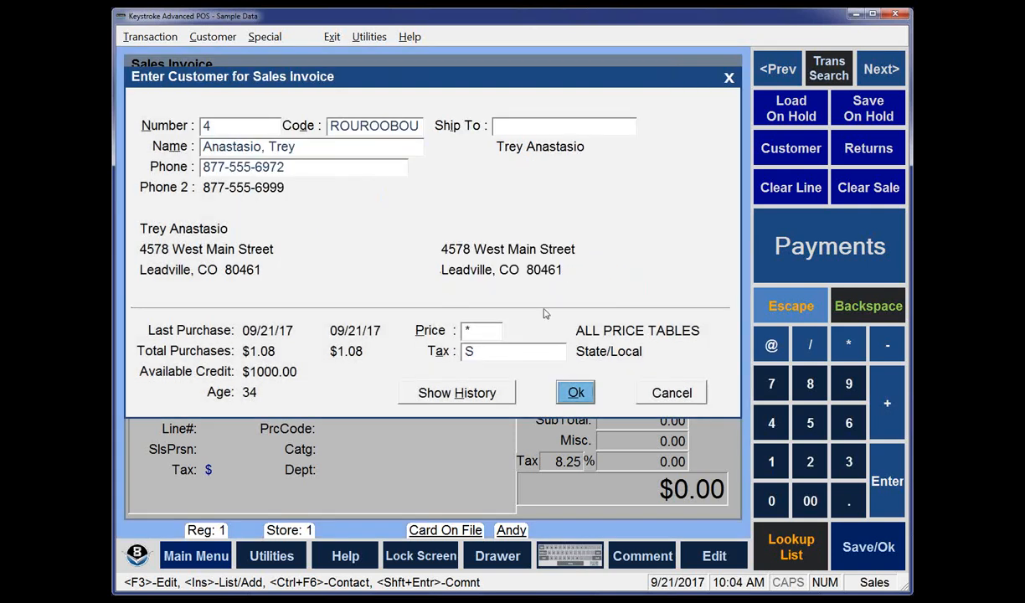
Confirm the customer and add item code 7, the long sleeve cotton shirt in Medium, Khaki, to the invoice
click(575, 392)
text(7)
key(Return)
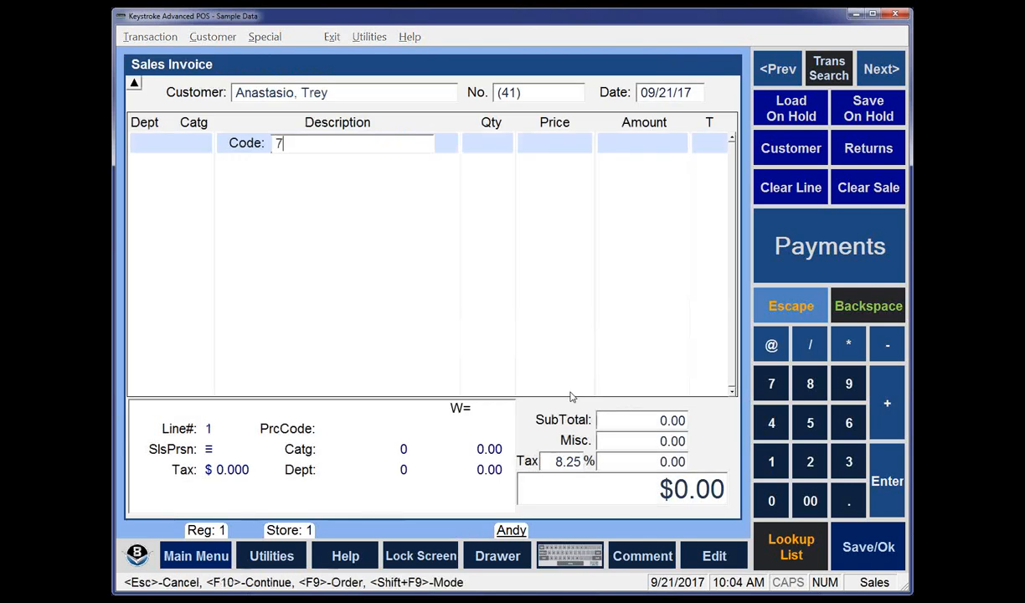
key(Right)
key(Return)
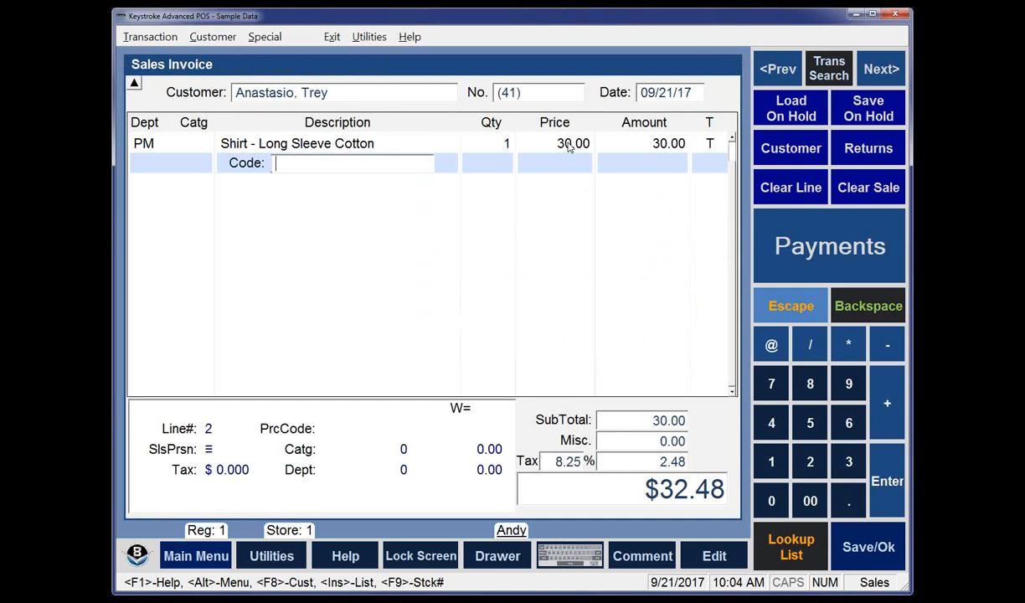
Set the shirt's price to 10.00 and accept pricing it below cost
click(568, 144)
text(10)
key(Return)
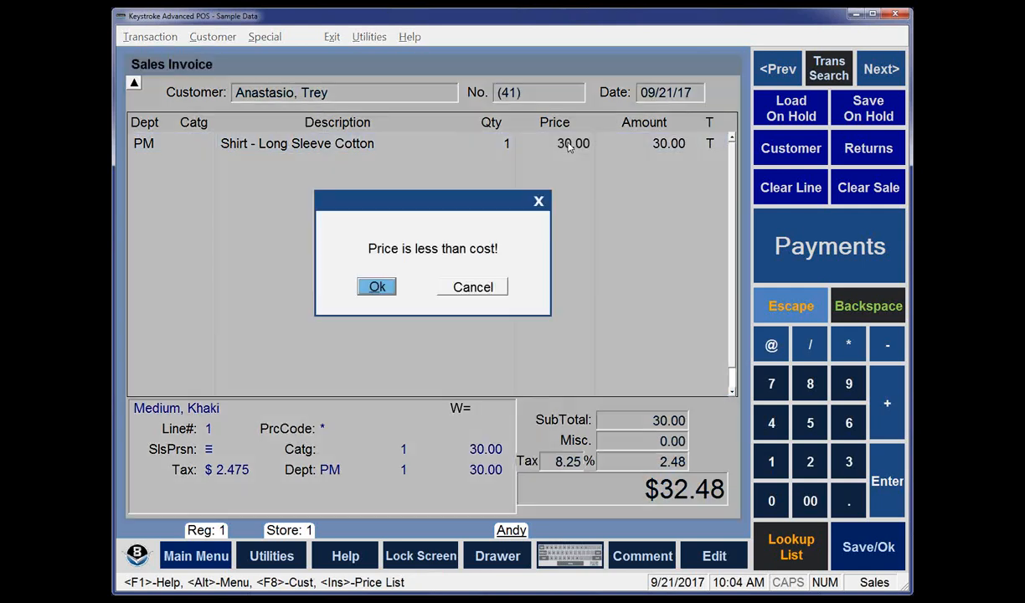
key(Return)
Pay the invoice's full amount with the Card On File payment type and accept the approved charge
key(F10)
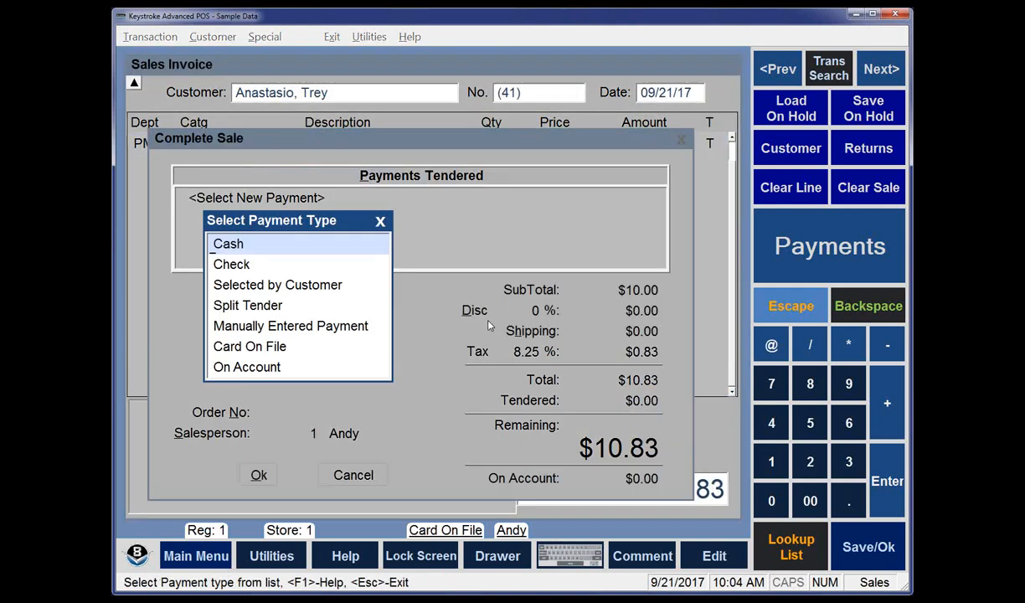
key(Down)
key(Down)
key(Down)
key(Down)
key(Down)
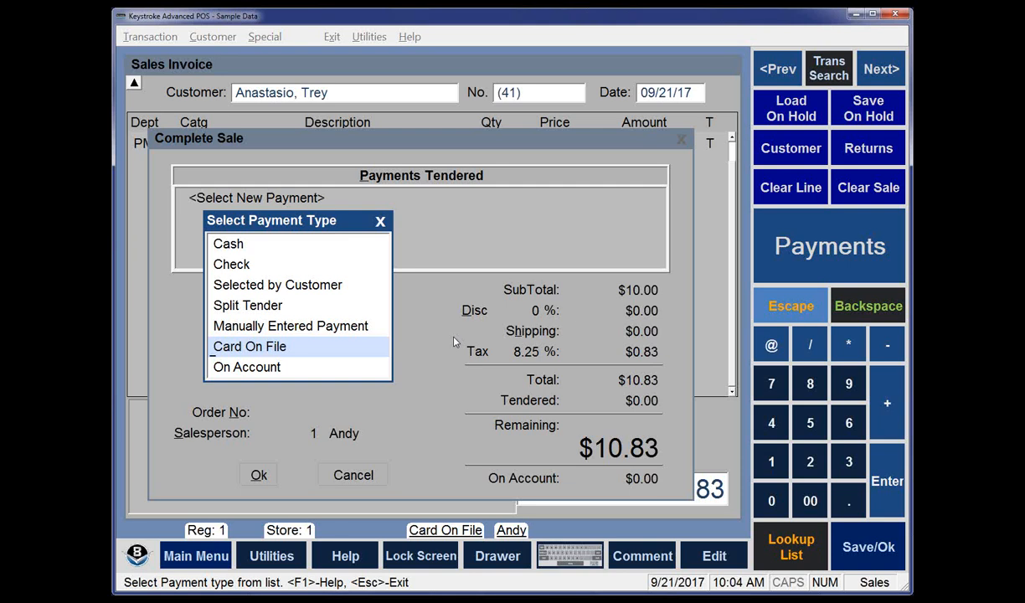
key(Return)
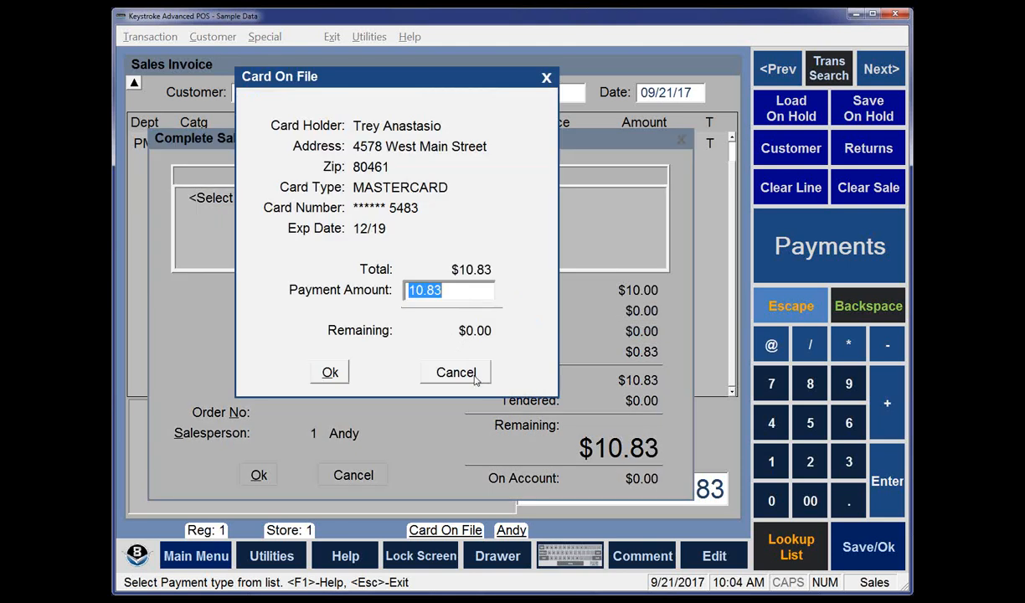
key(Tab)
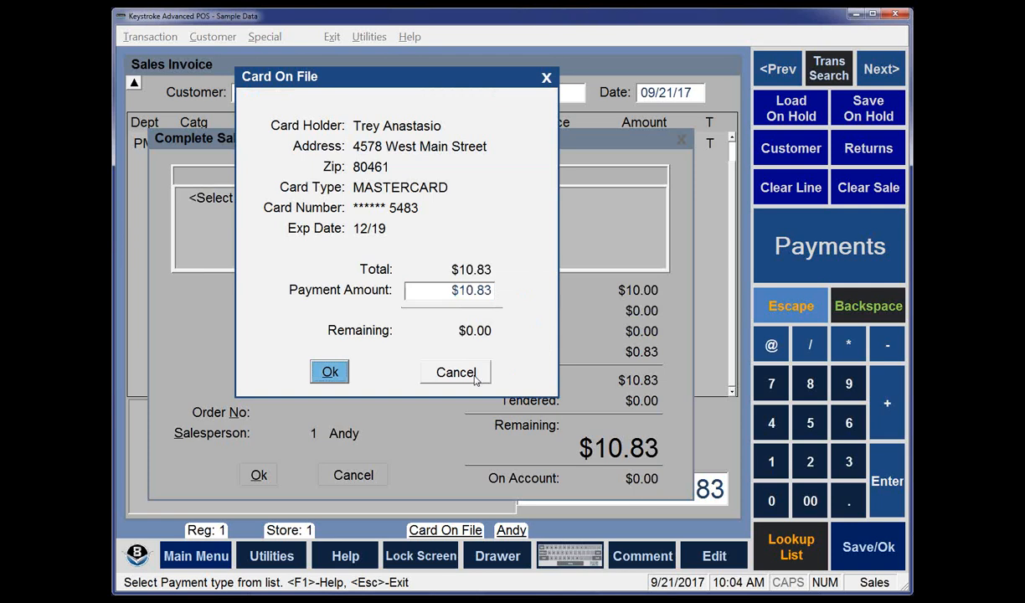
click(475, 380)
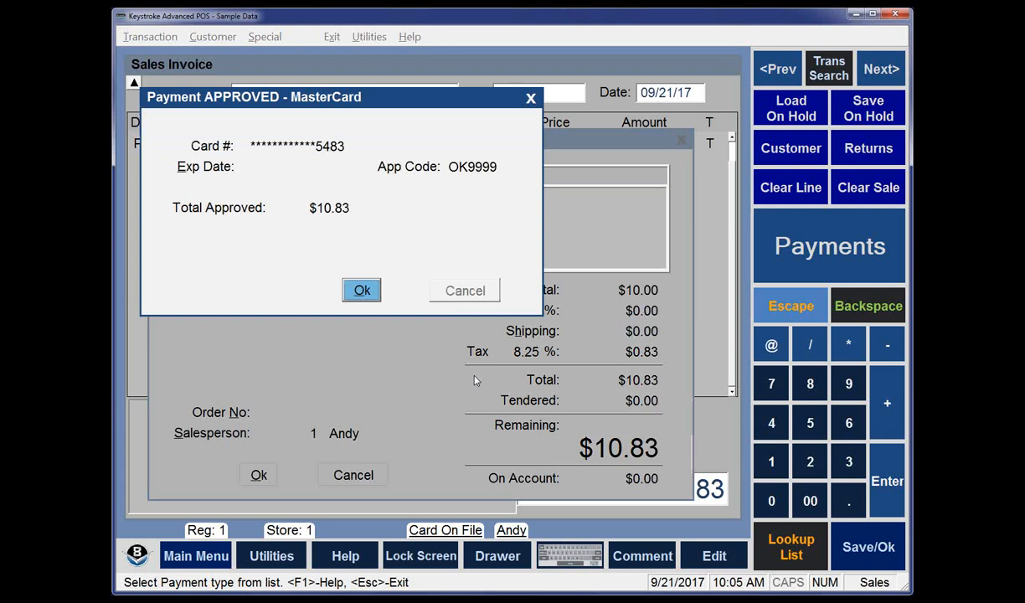
key(Return)
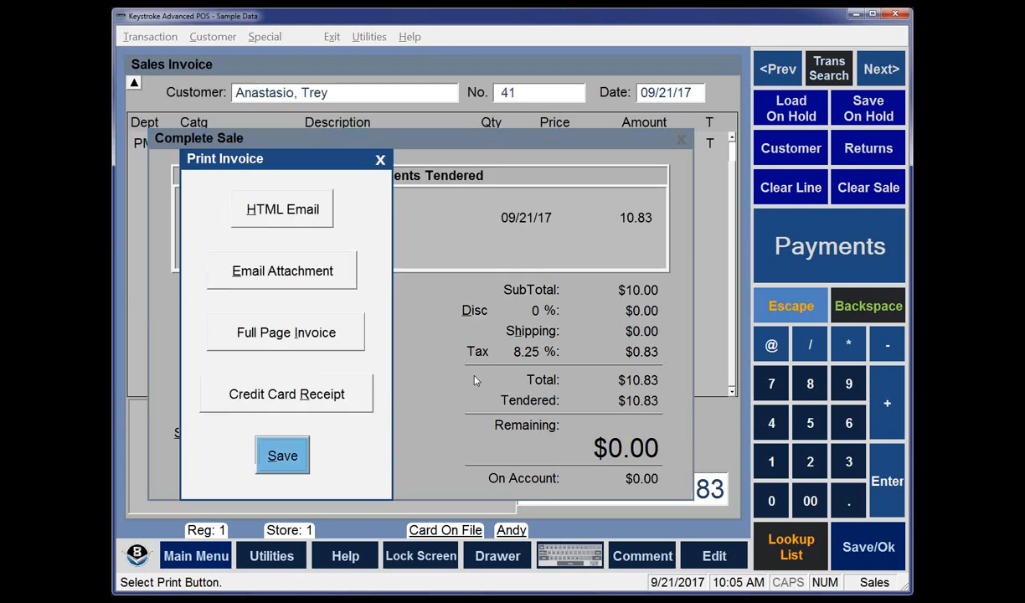
Dismiss the invoice print options to review the tendered payment, and save the completed sale
key(Escape)
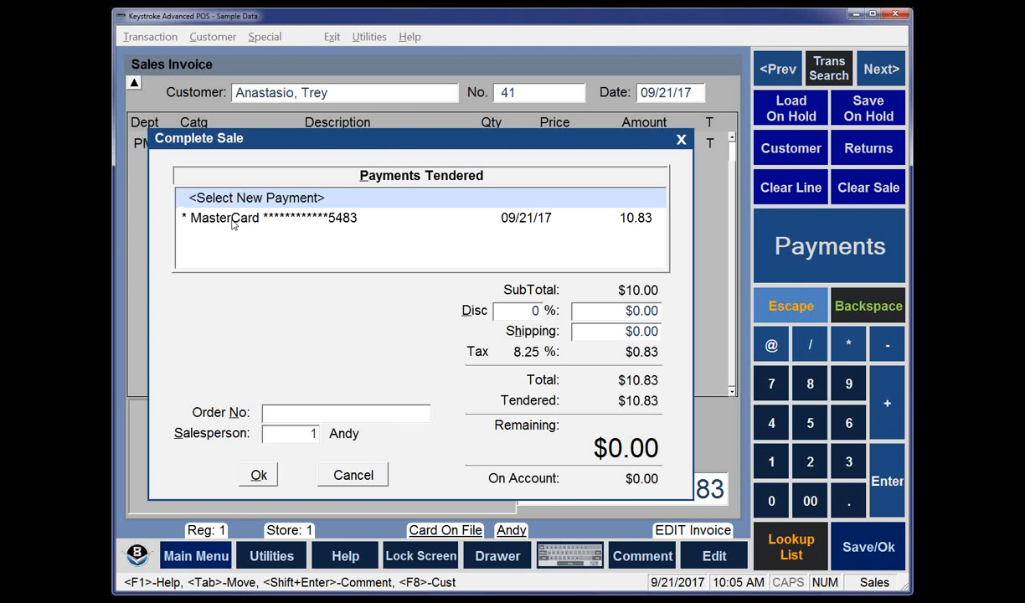
click(259, 474)
click(264, 469)
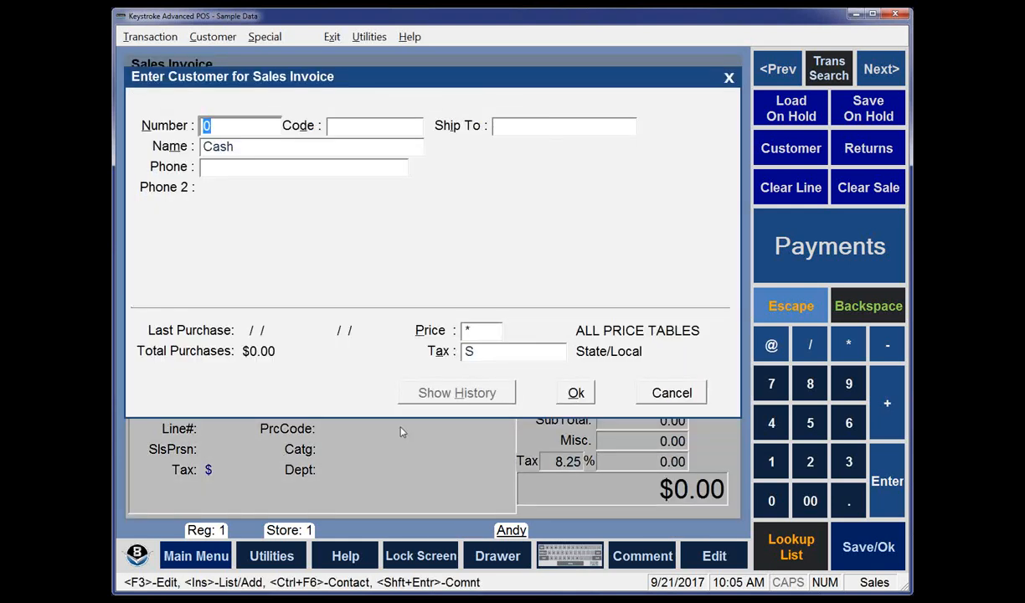
Leave the sales screen for the configuration area and open the PIN Pad hardware settings
click(332, 37)
click(345, 198)
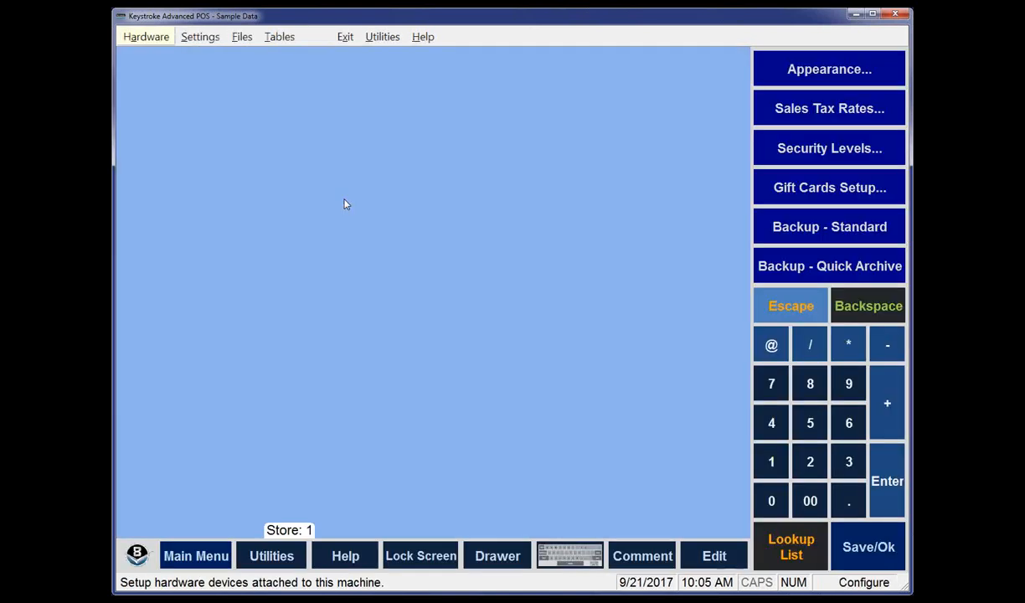
key(Down)
key(Down)
key(Down)
key(Down)
key(Down)
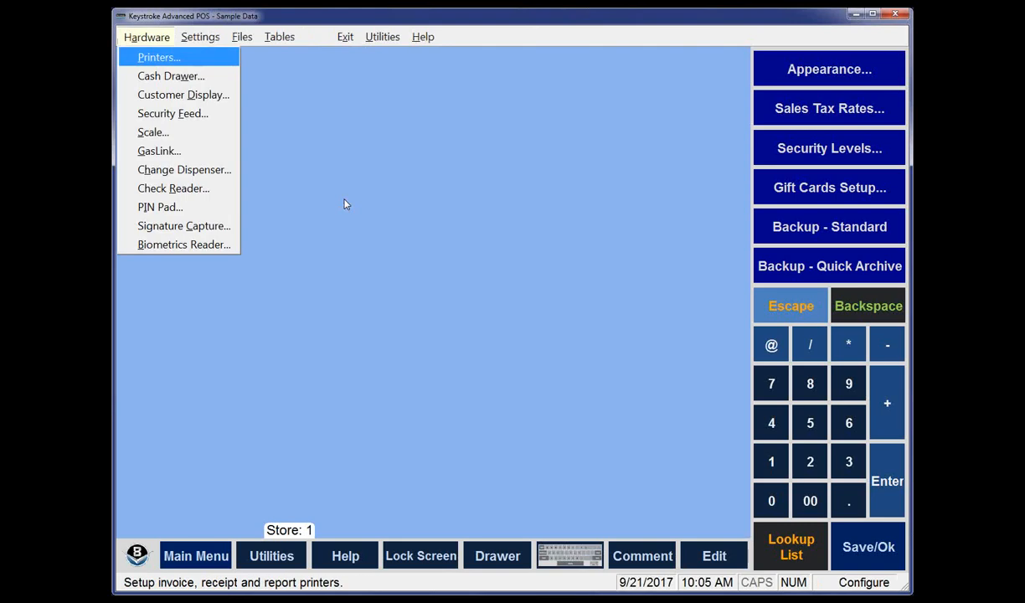
key(Down)
key(Down)
key(Down)
key(Down)
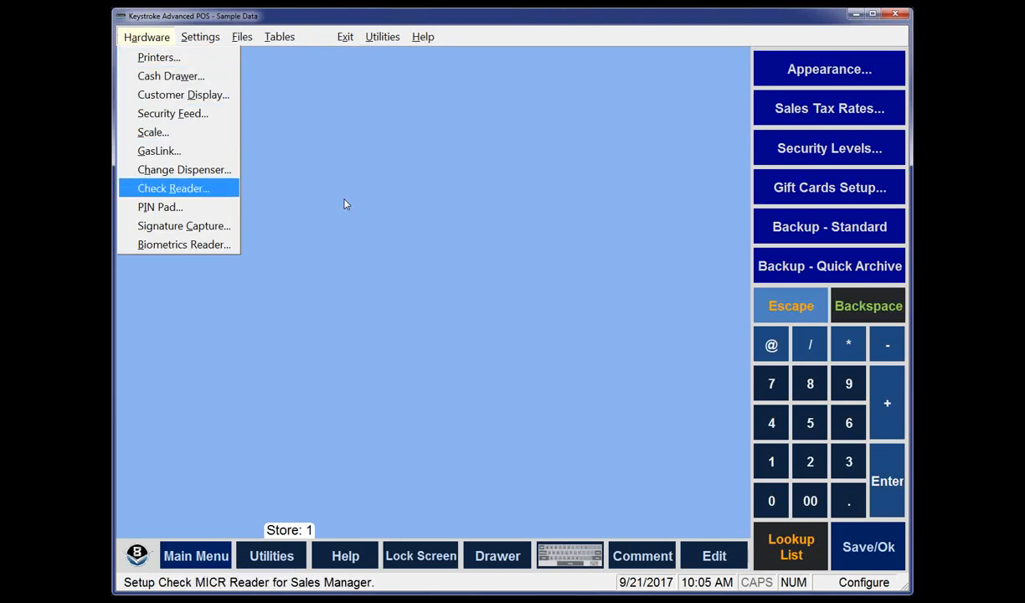
key(Return)
Keep Cayan Genius as the PIN pad type and open its setup to examine the payment mappings and options
key(shift+Tab)
key(shift+Tab)
key(shift+Tab)
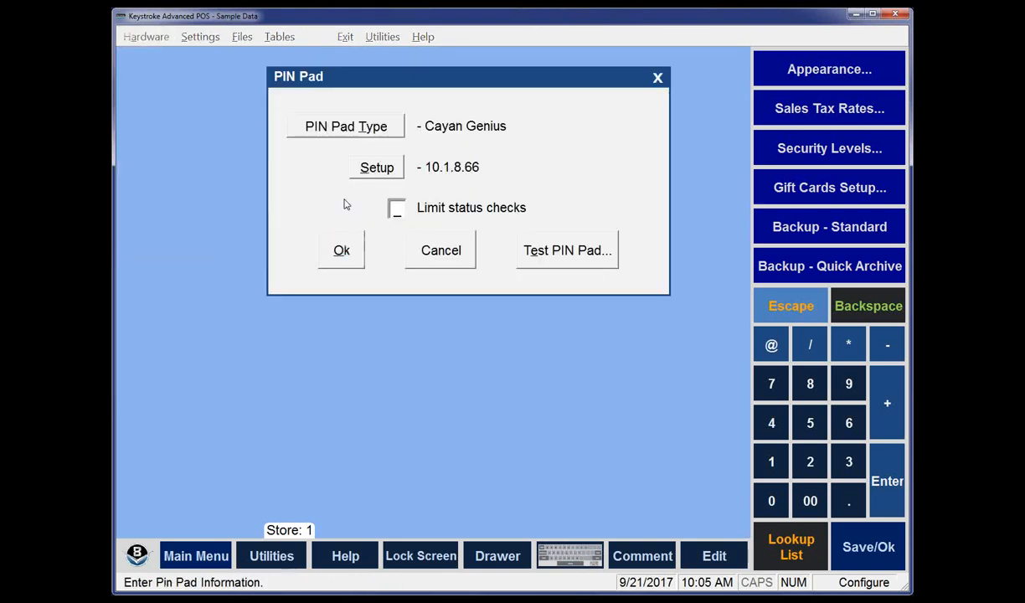
key(Return)
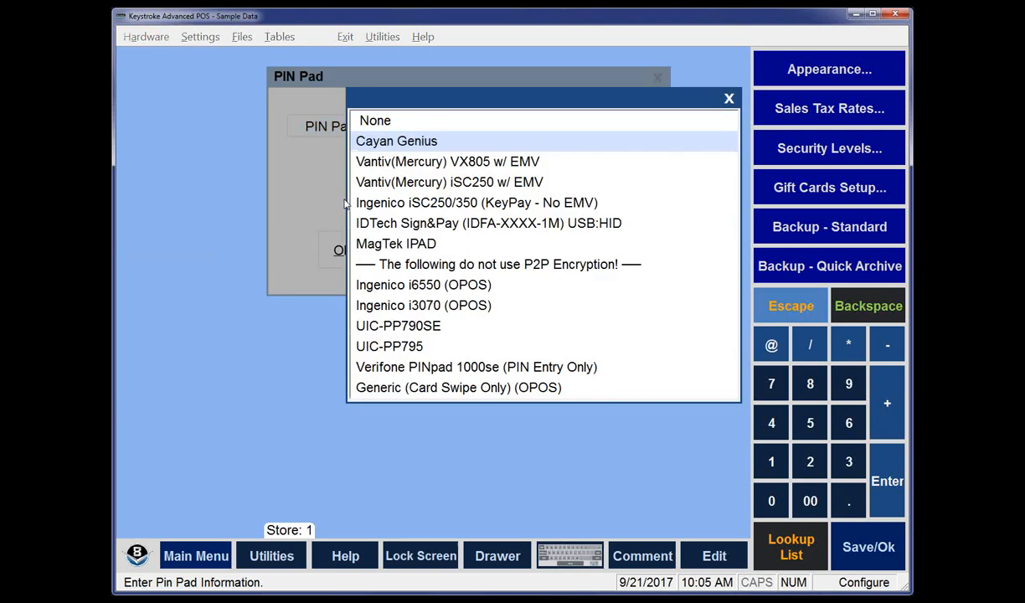
key(Return)
key(Return)
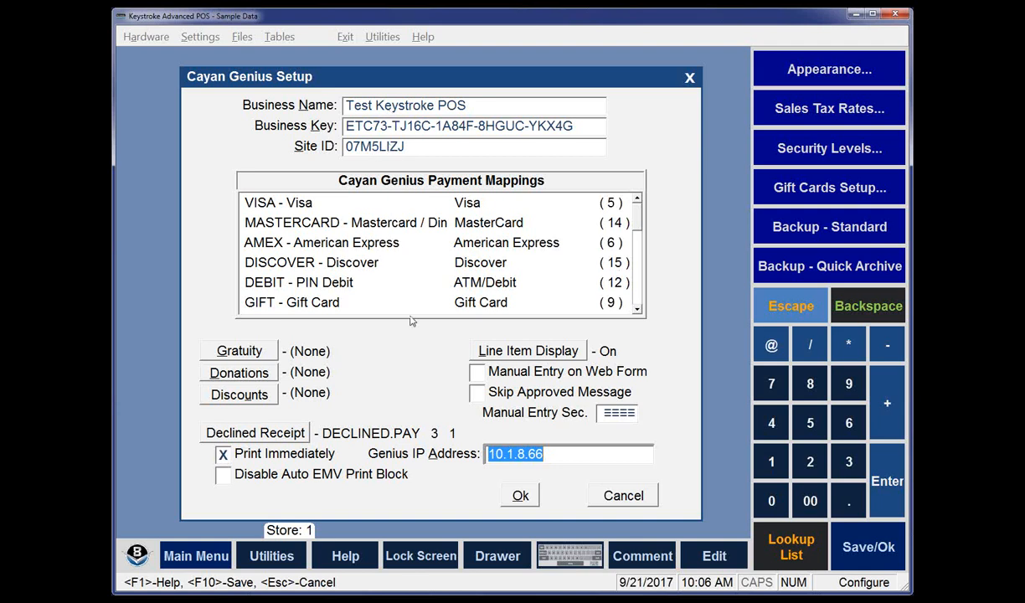
Try to save the Cayan Genius setup, and cancel out of it and the PIN Pad settings
click(521, 497)
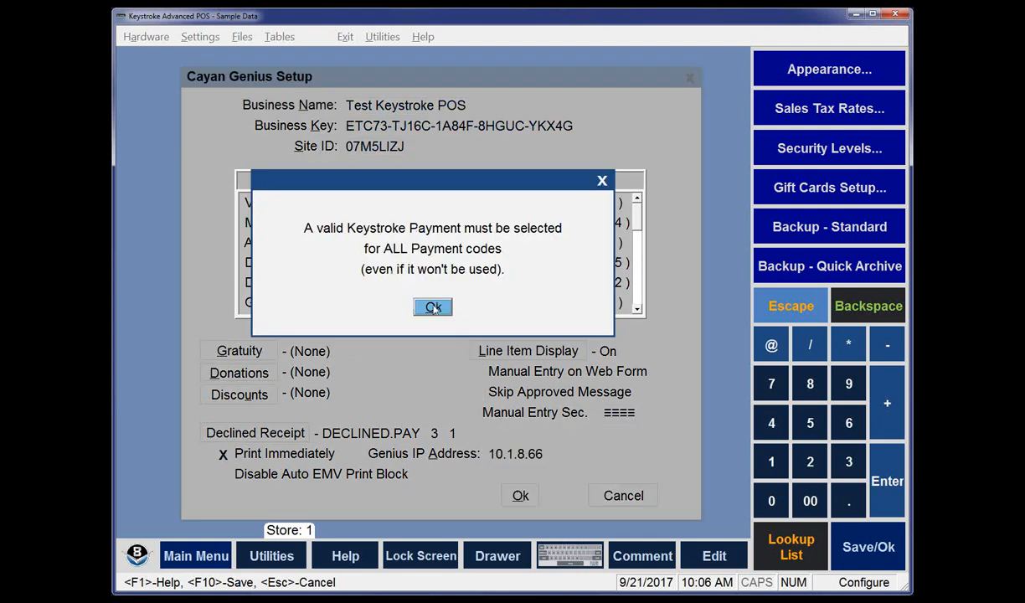
click(431, 307)
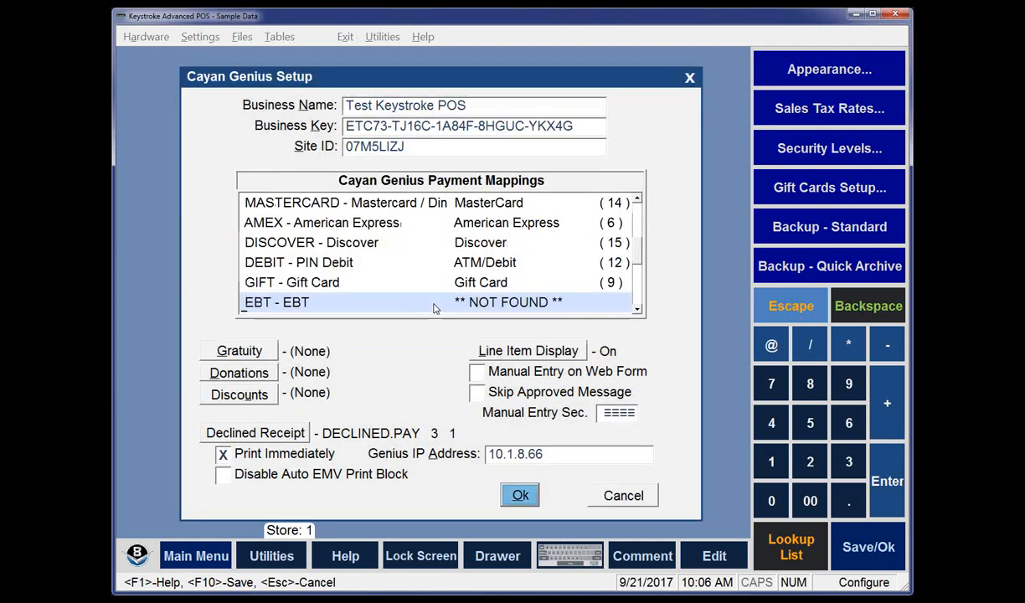
click(627, 497)
click(443, 251)
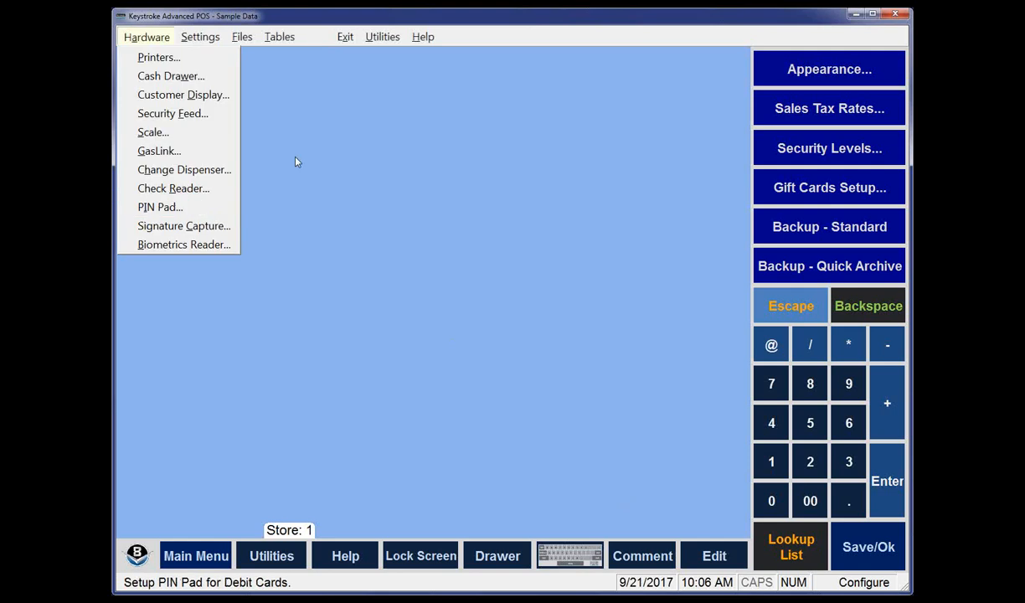
Open the Card On File entry in the sales payment types for editing
click(279, 38)
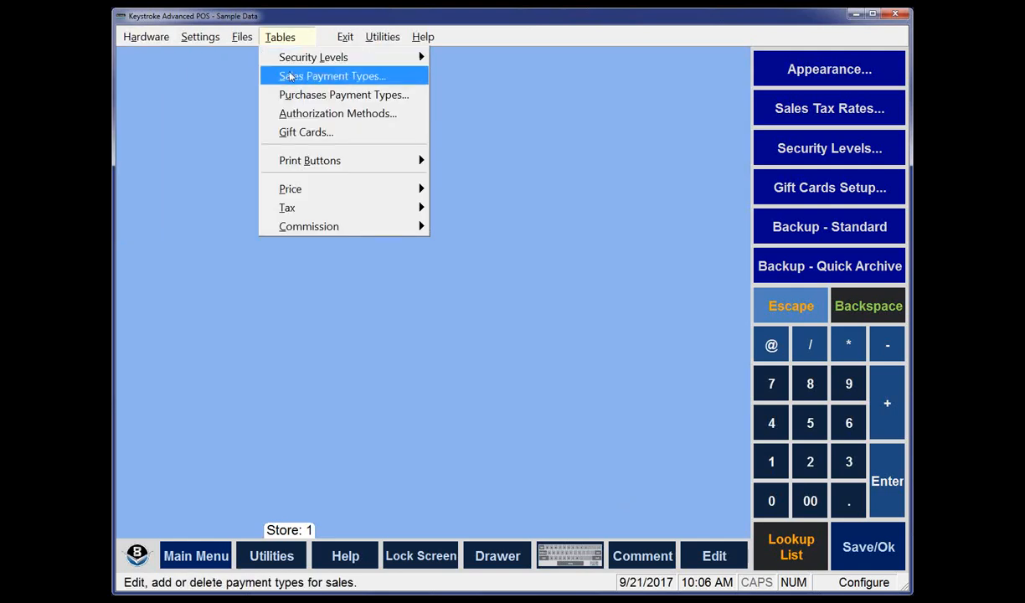
click(290, 77)
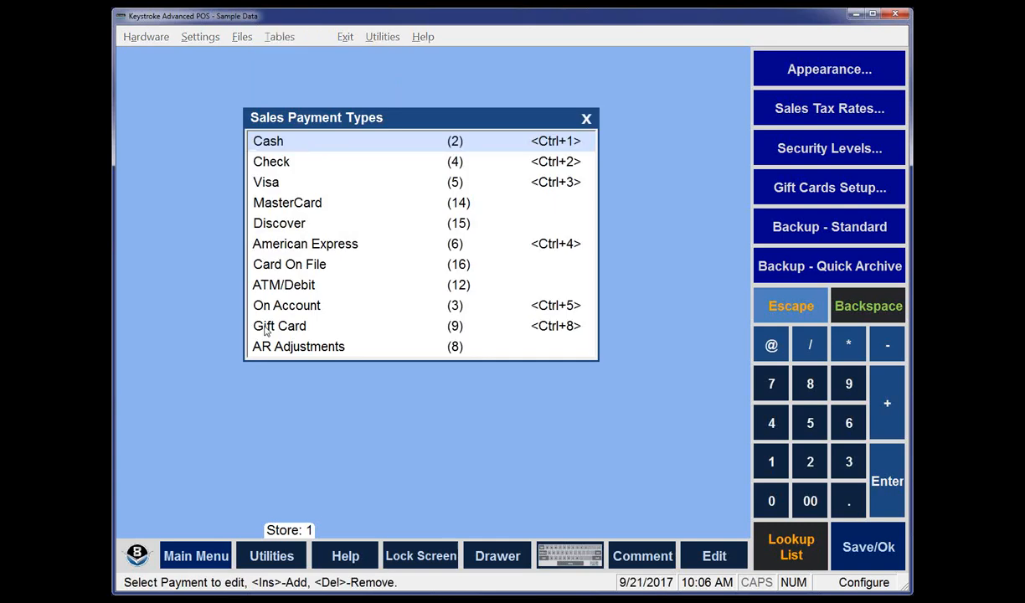
click(267, 264)
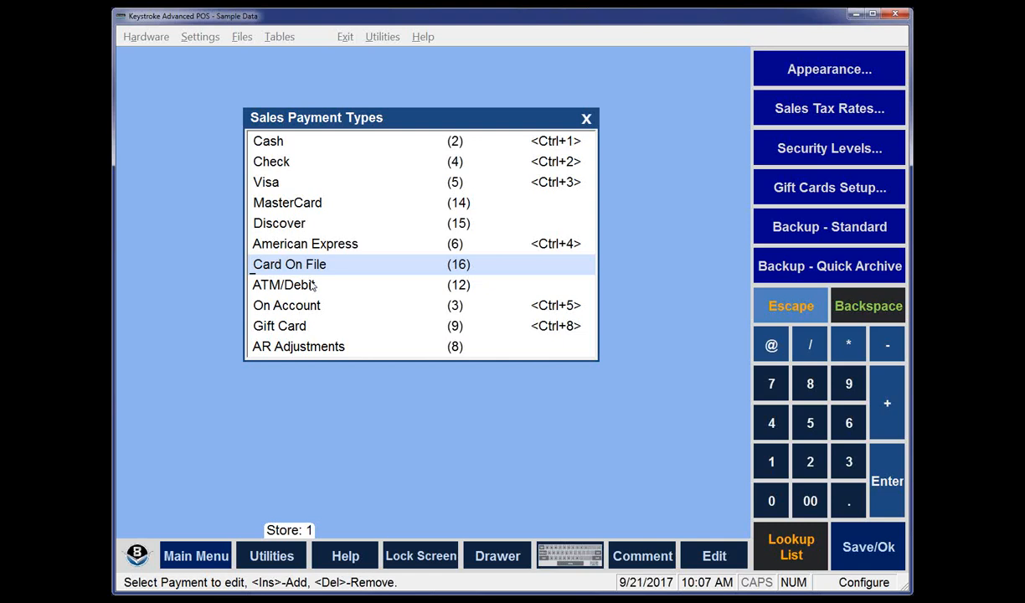
key(Return)
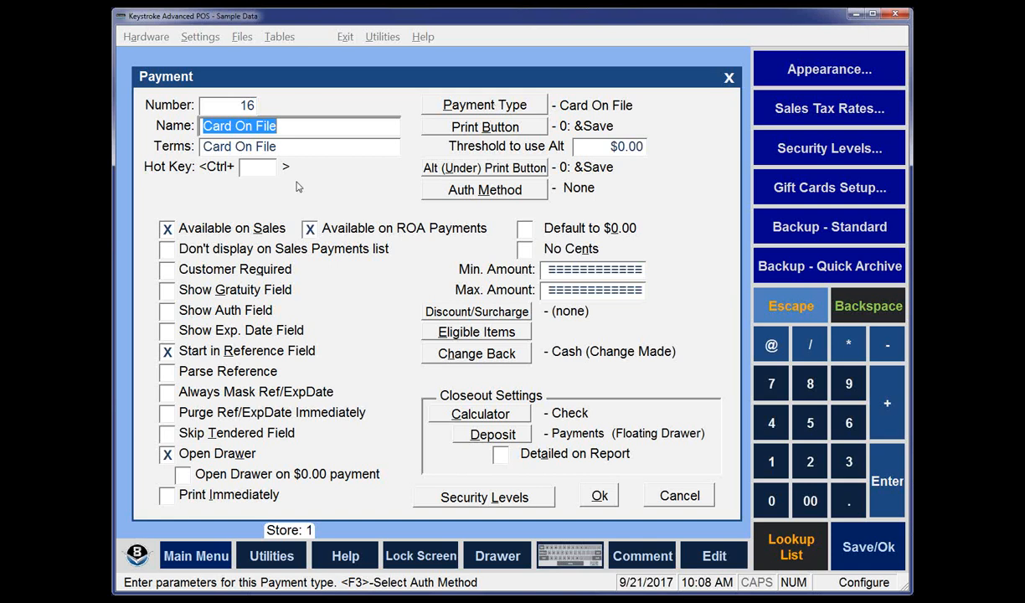
Set the payment's type to Card On File and enable Skip Tendered Field
click(466, 105)
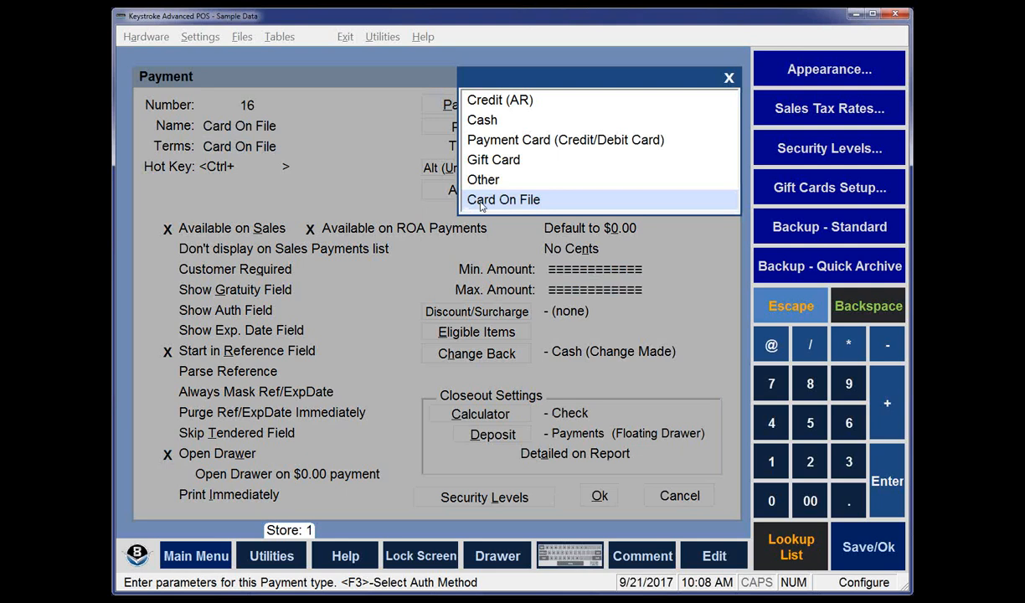
click(480, 201)
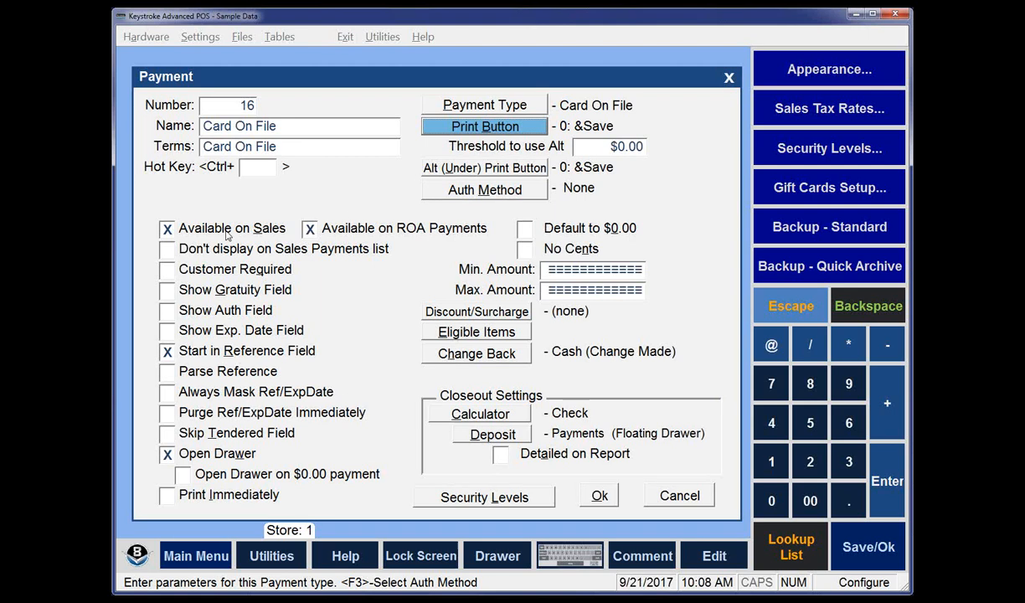
click(168, 434)
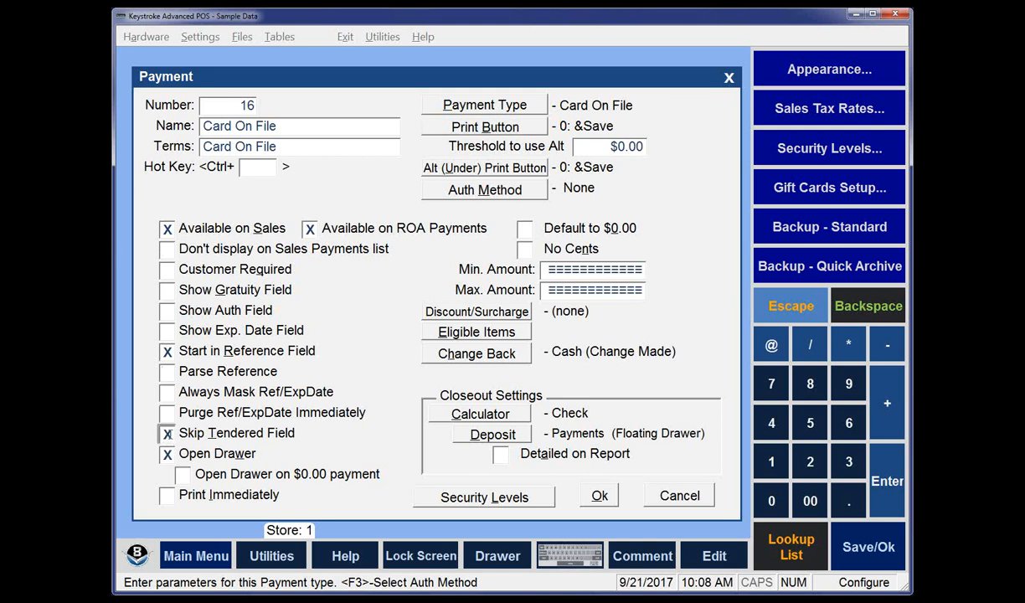
Save the Card On File payment type with Skip Tendered Field enabled and close the sales payment types list
click(168, 434)
click(600, 496)
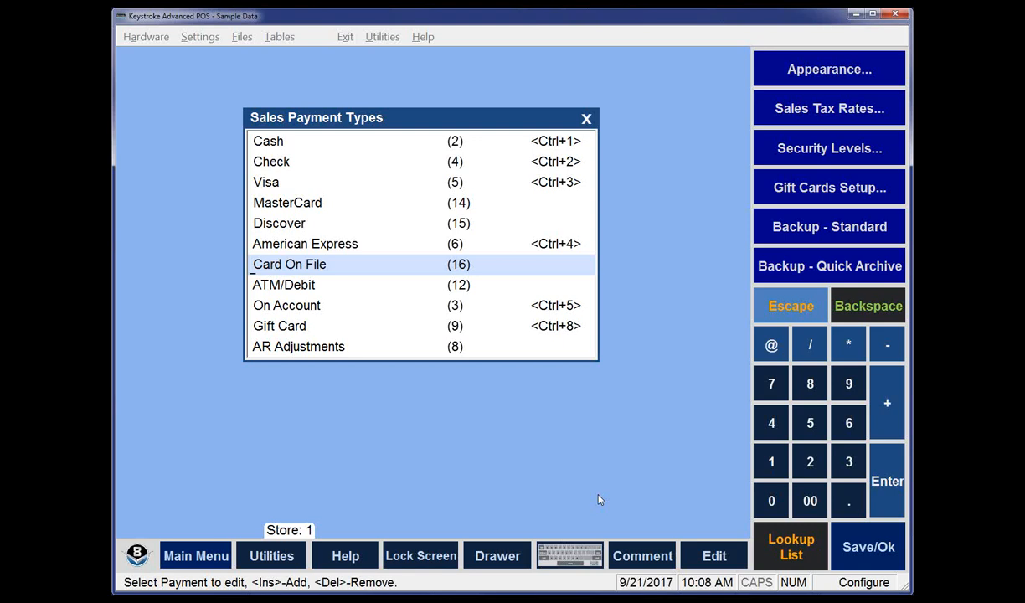
key(Escape)
Examine the Disable Card On File option in the global parameters and close them without changes
mouse_move(212, 29)
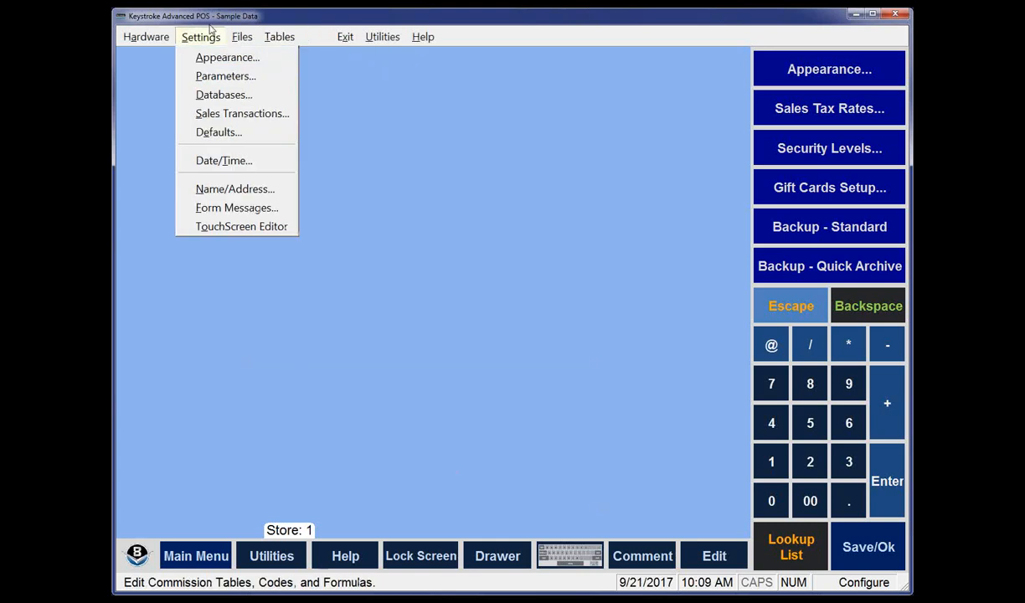
click(213, 76)
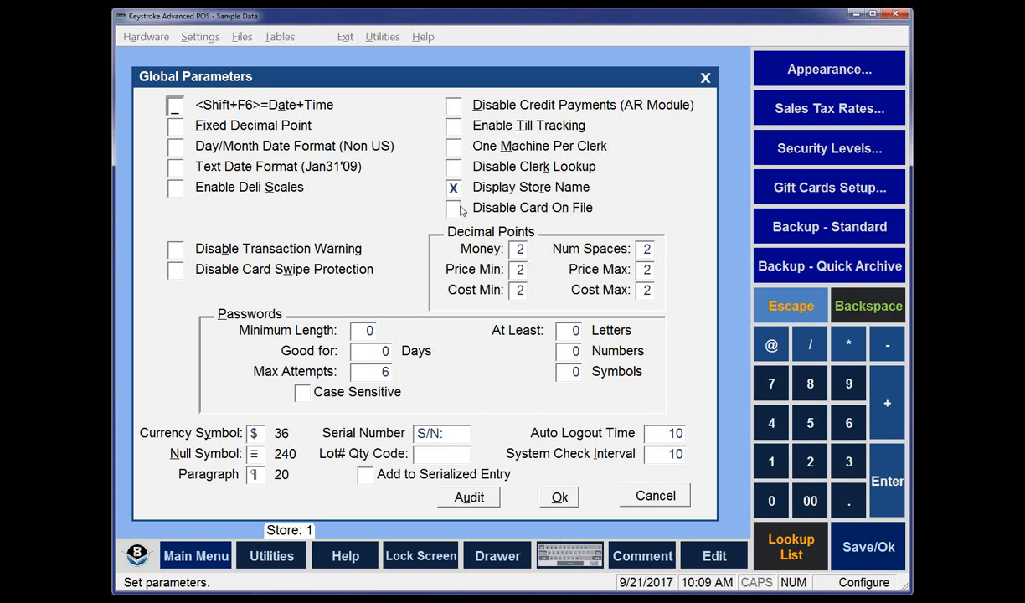
click(706, 76)
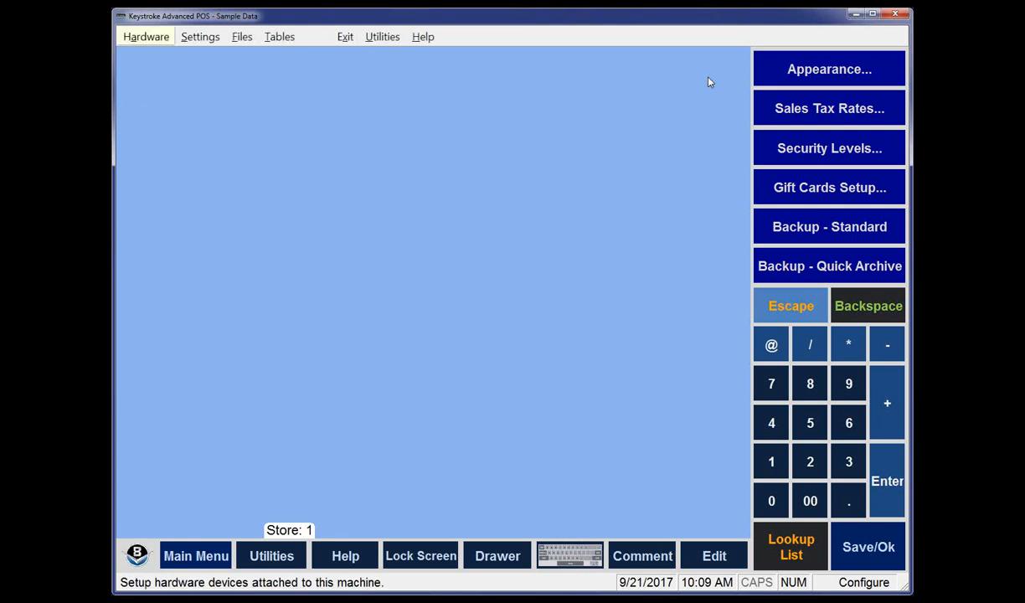
Switch to the Sales Manager and load Red Hot Productions as the customer for a new sales invoice
click(346, 38)
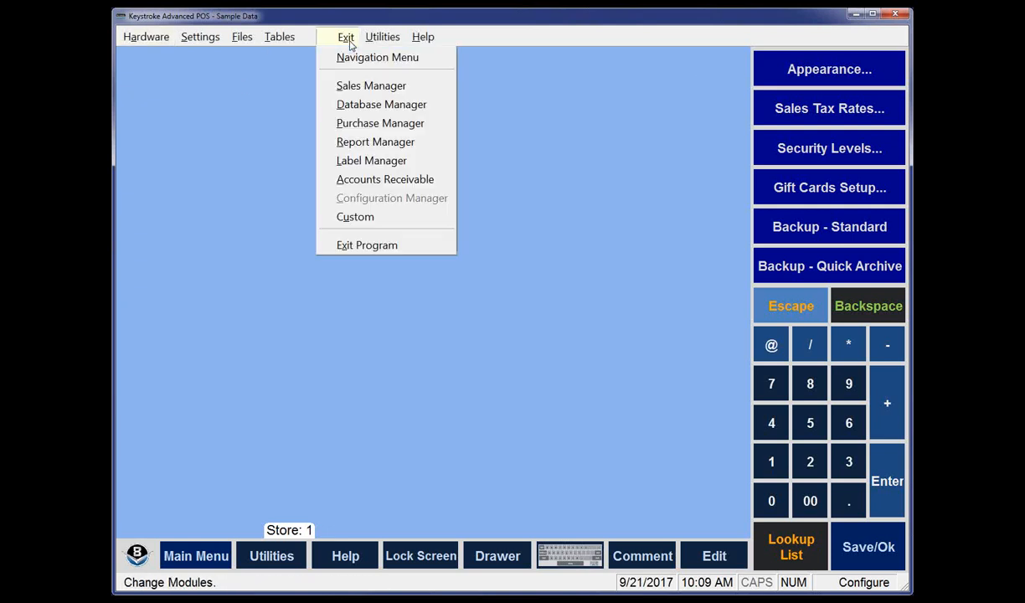
click(346, 86)
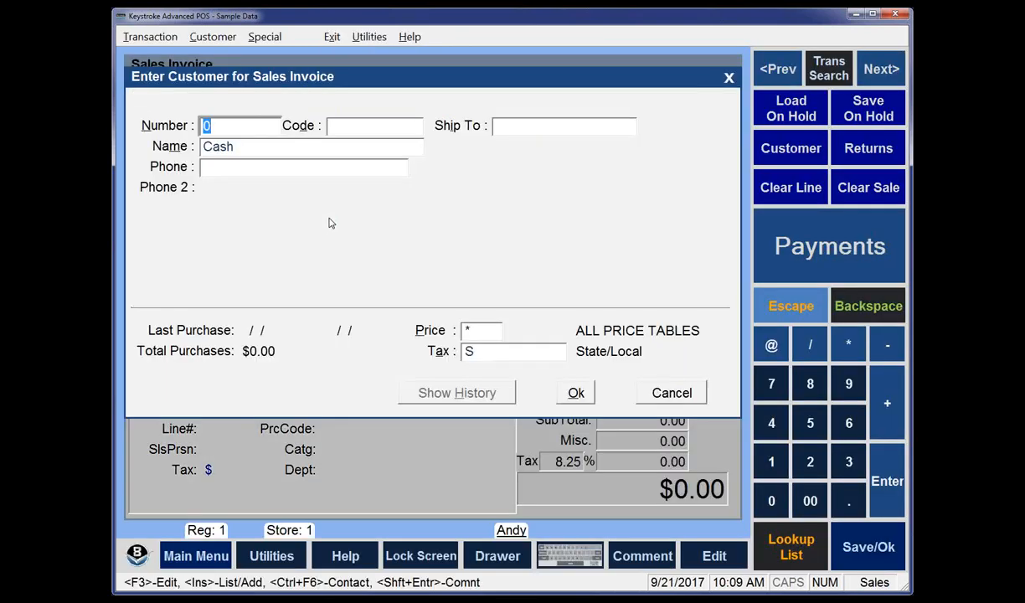
text(8)
key(Return)
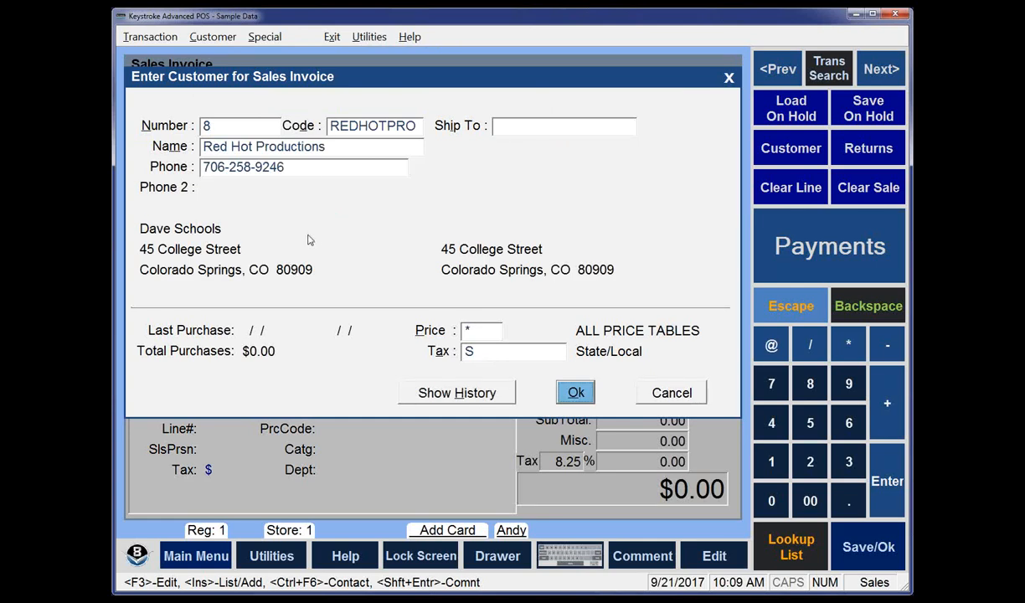
Add a card to the customer's vault by entering its card number and expiration date, and submit the form
click(455, 533)
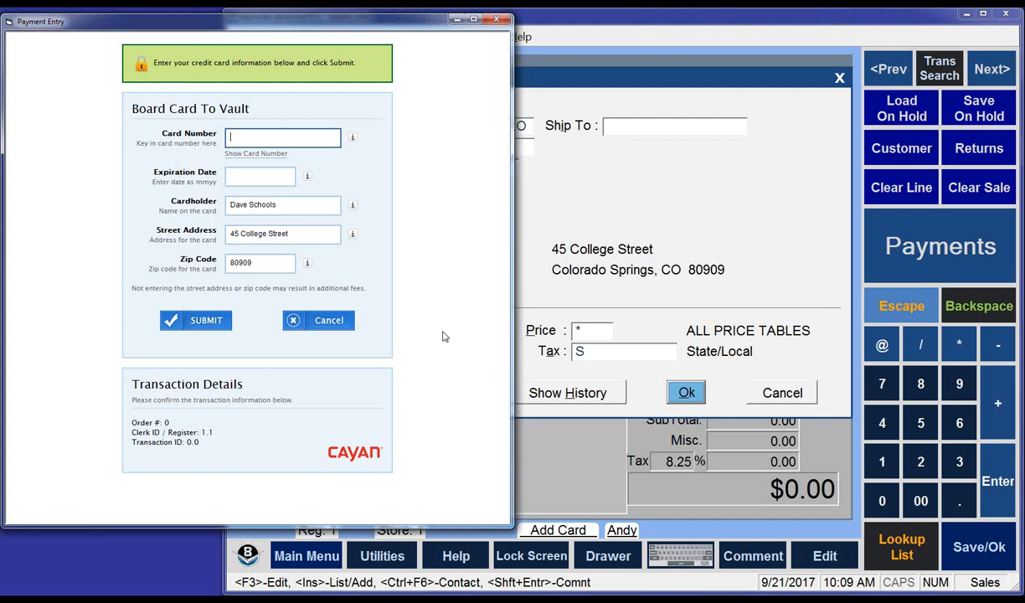
text(4111111111111111)
key(Tab)
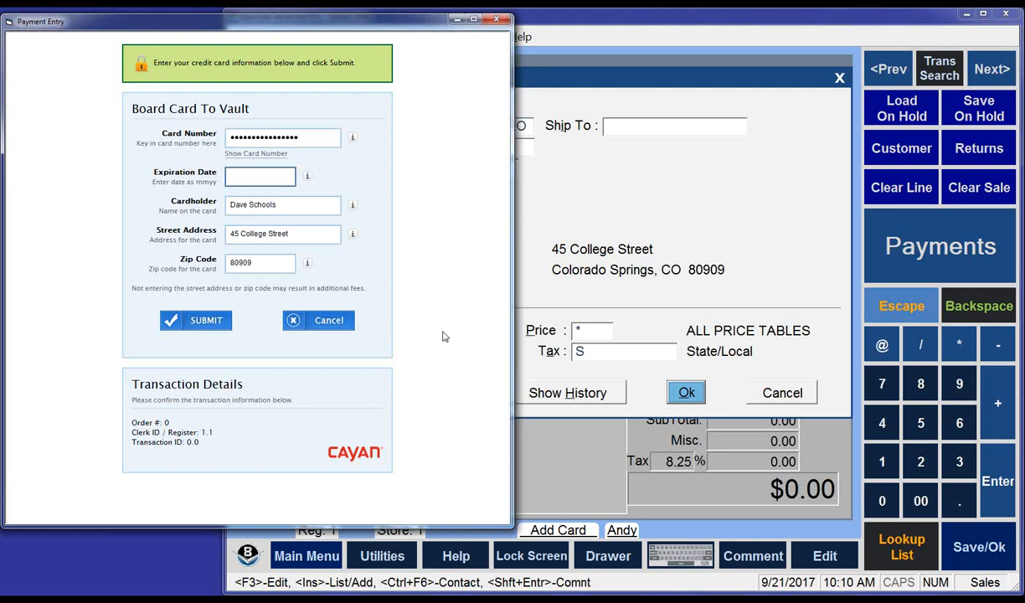
text(1218)
click(204, 323)
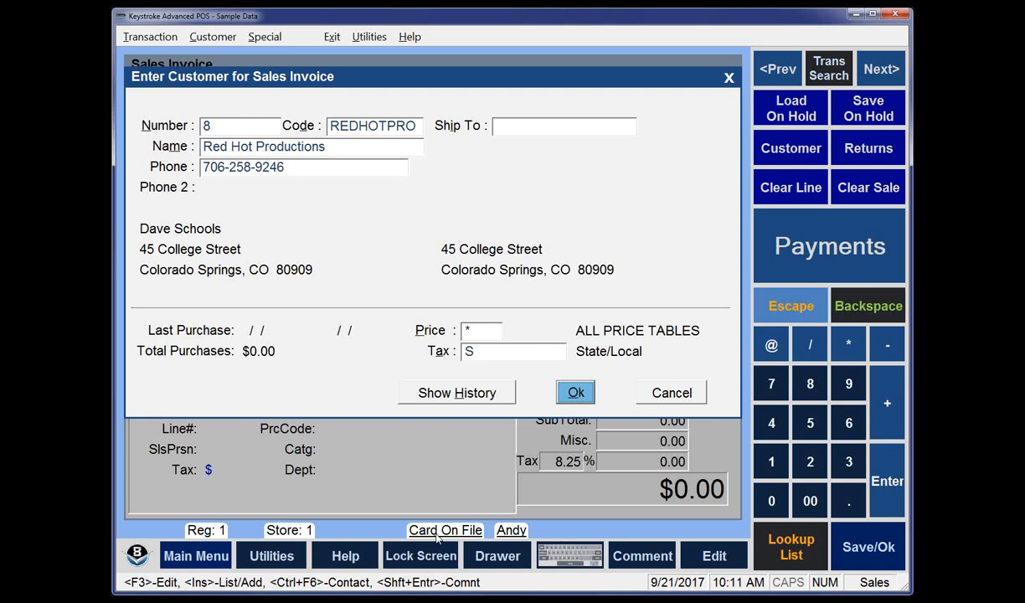
Confirm the customer and add the Pen - Bic Clic Stic, 3-Pack to the invoice
click(571, 392)
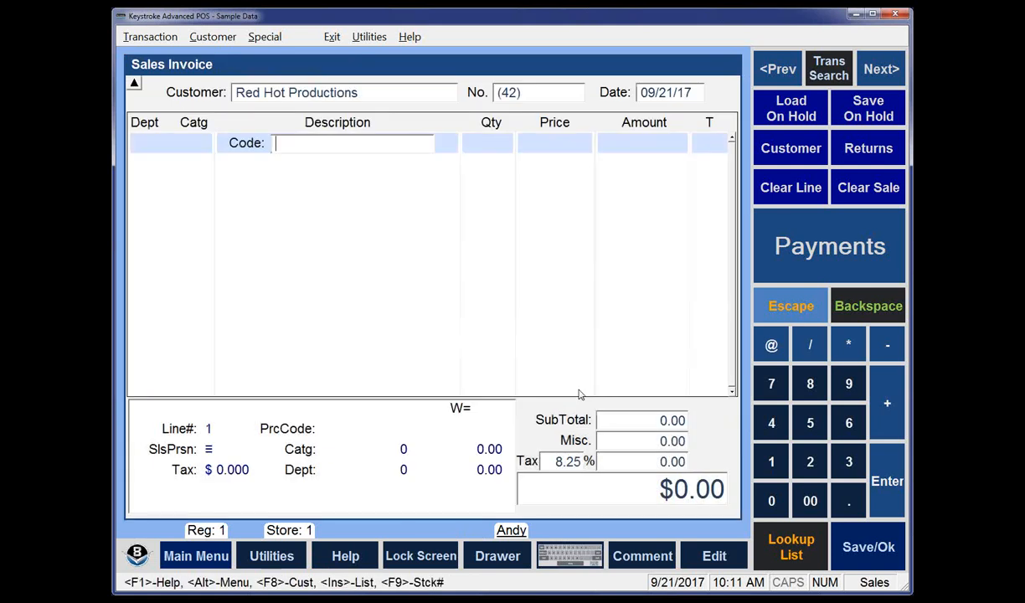
key(Return)
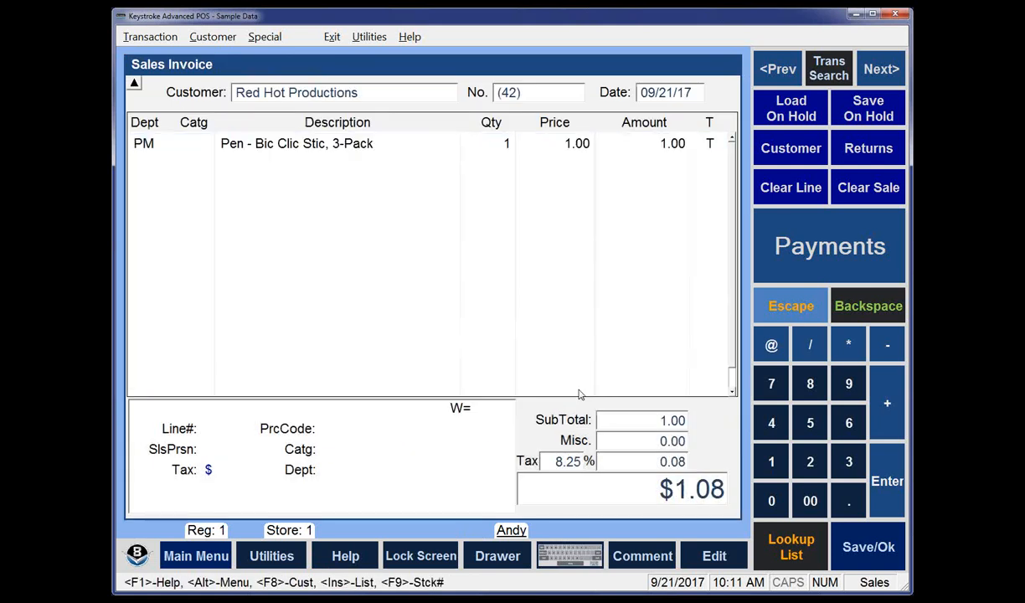
Charge the full $1.08 to the customer's card on file and save the invoice without printing
key(F10)
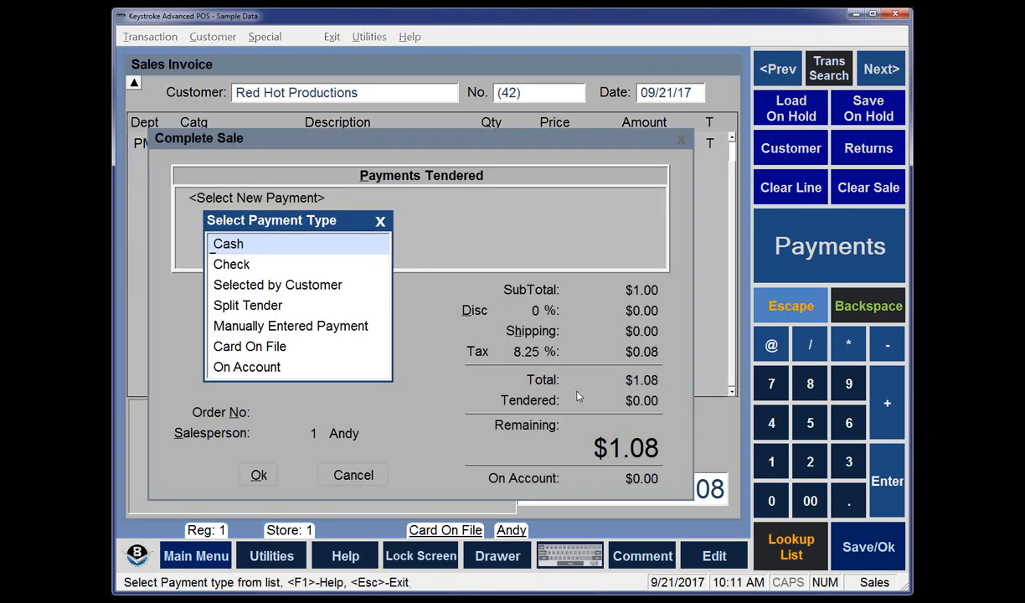
click(243, 337)
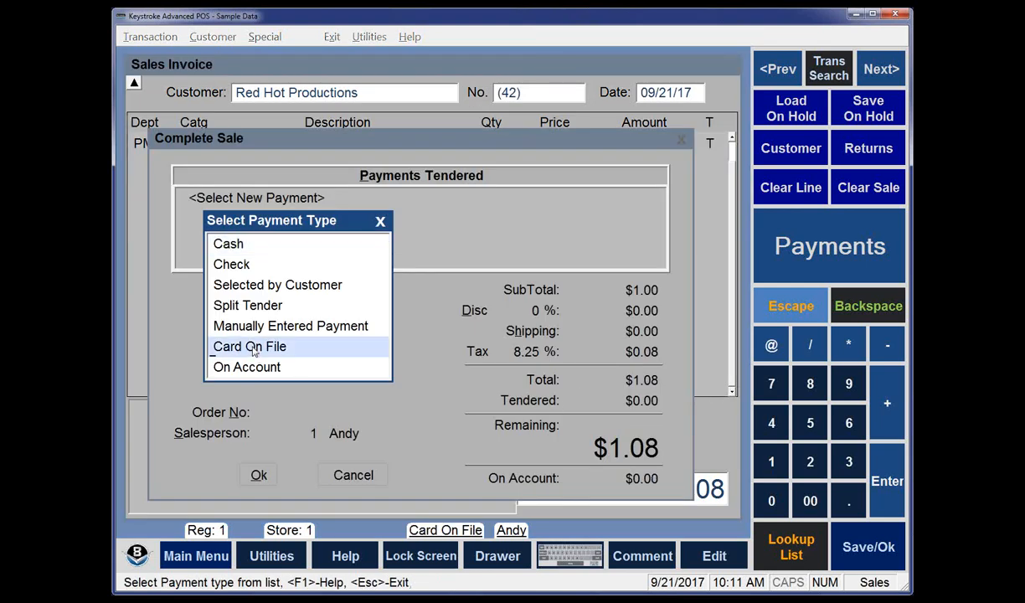
key(Return)
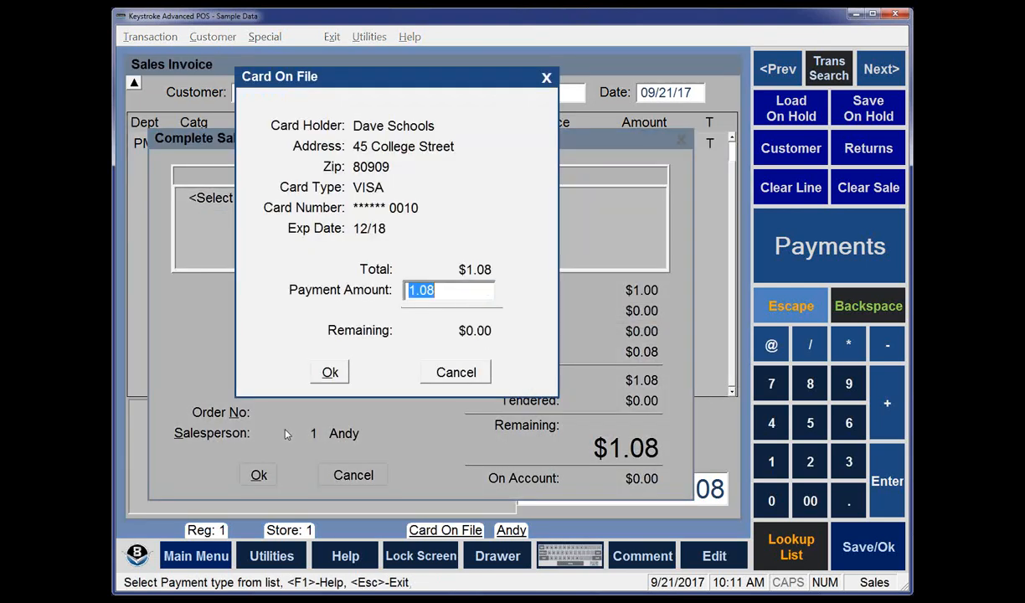
key(Return)
key(Return)
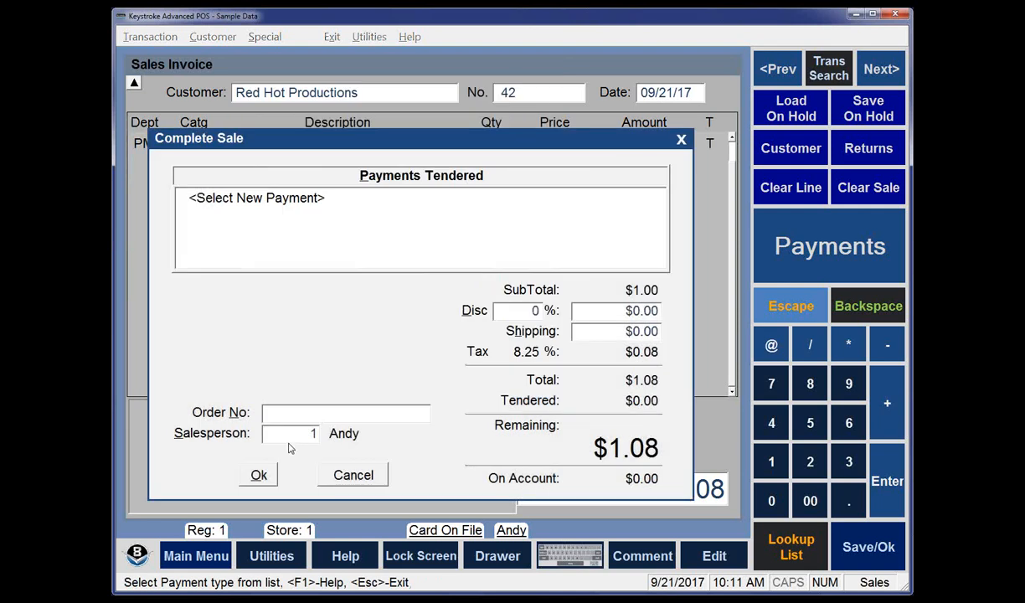
key(Return)
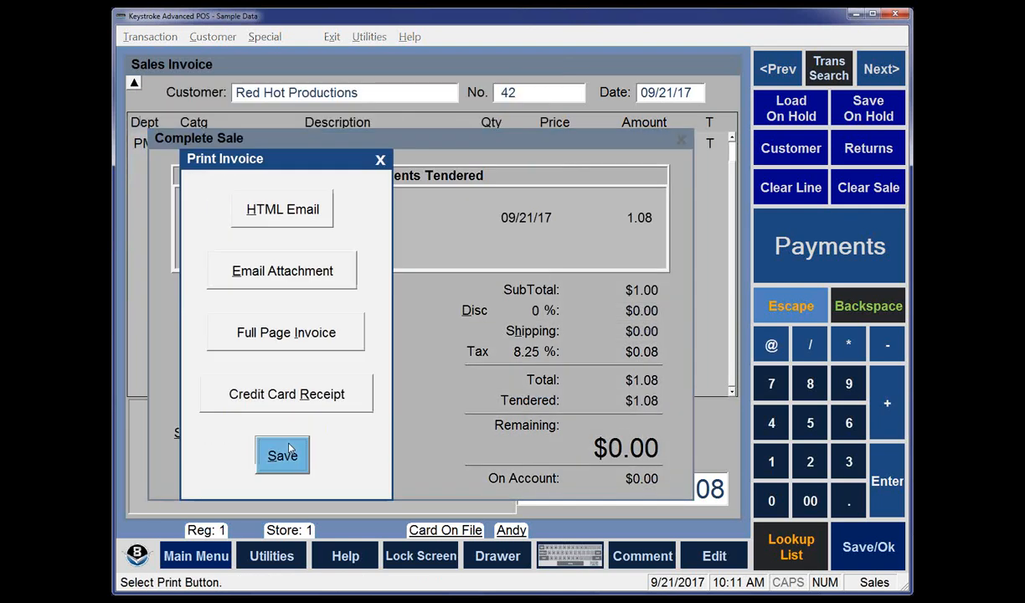
drag(289, 157, 395, 151)
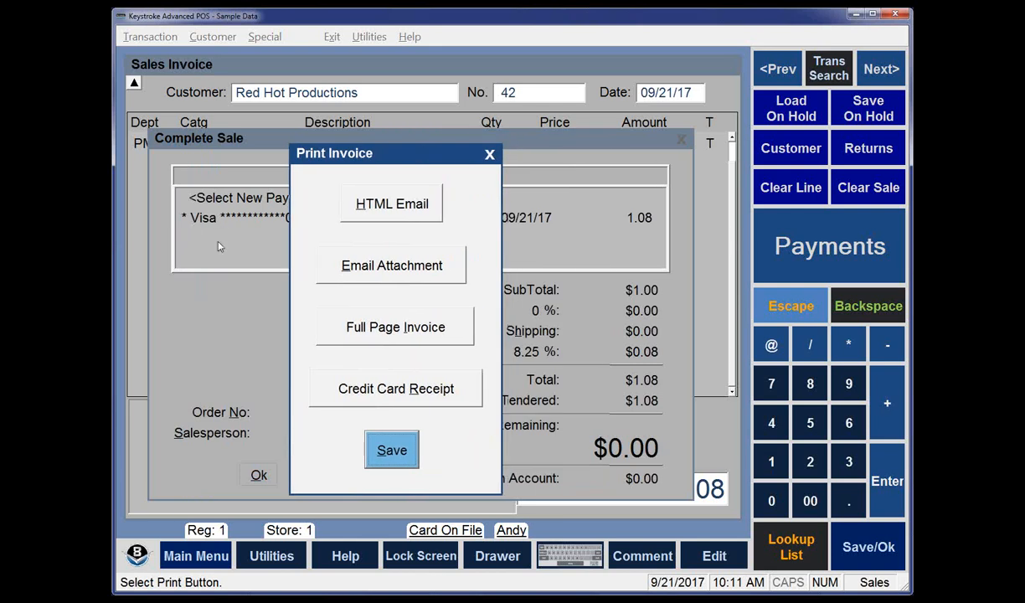
click(391, 449)
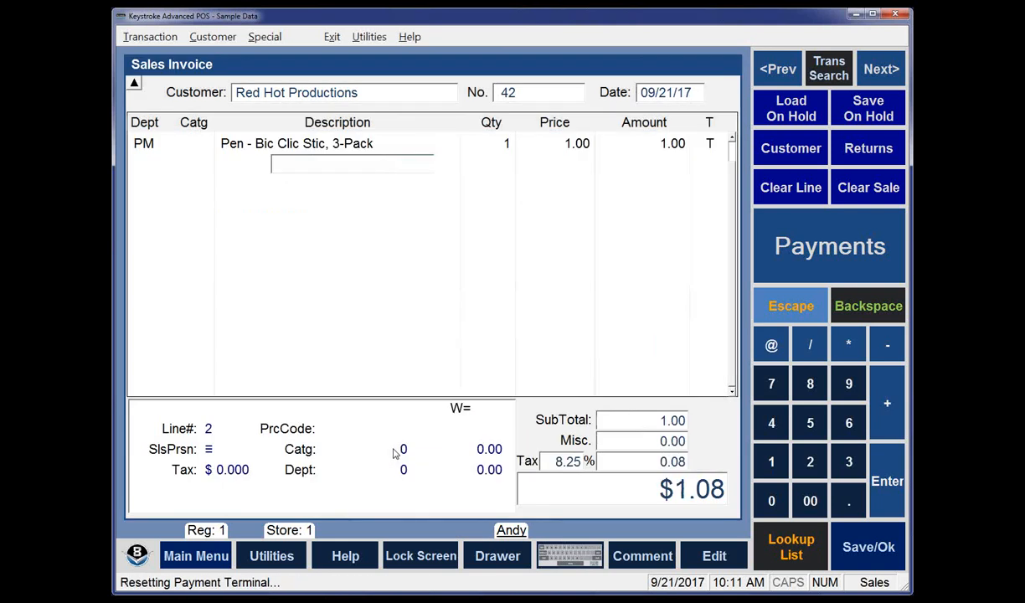
Start a sales invoice for Ben & Jerry's and add one Cutzit - Key-chain Knife
text(9)
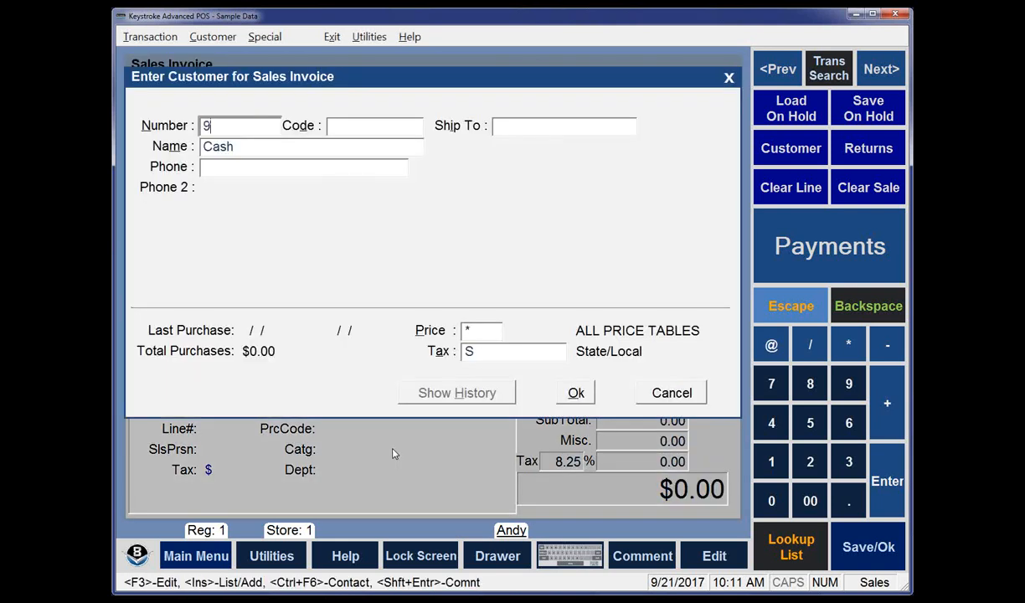
key(Return)
key(Return)
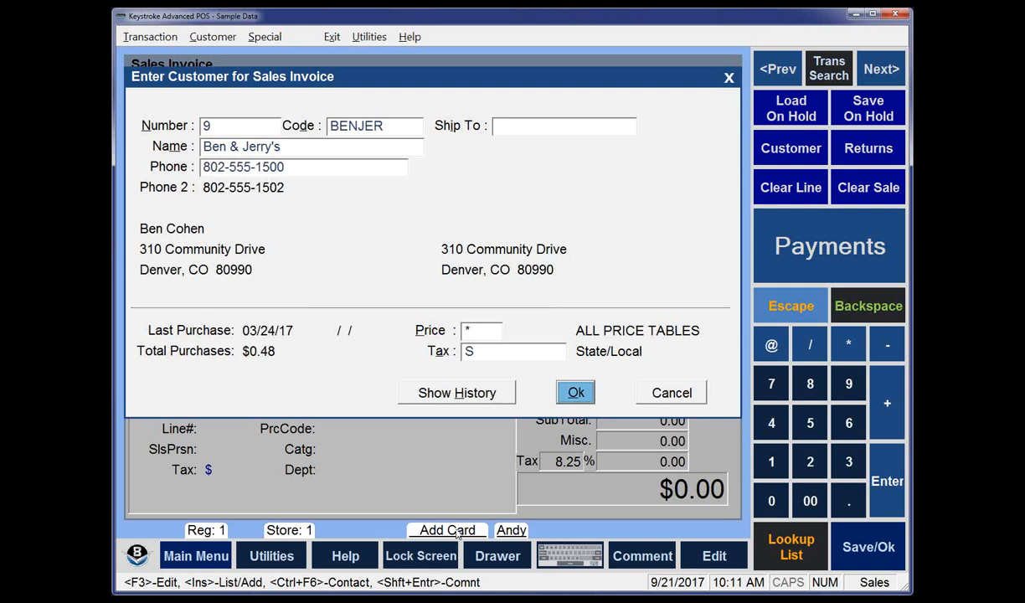
key(Return)
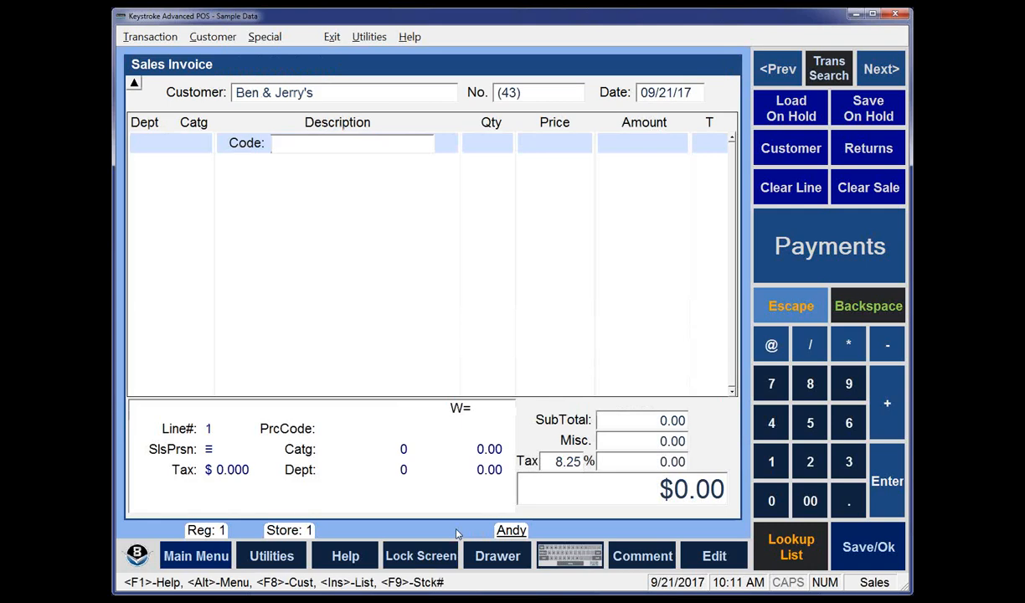
key(Return)
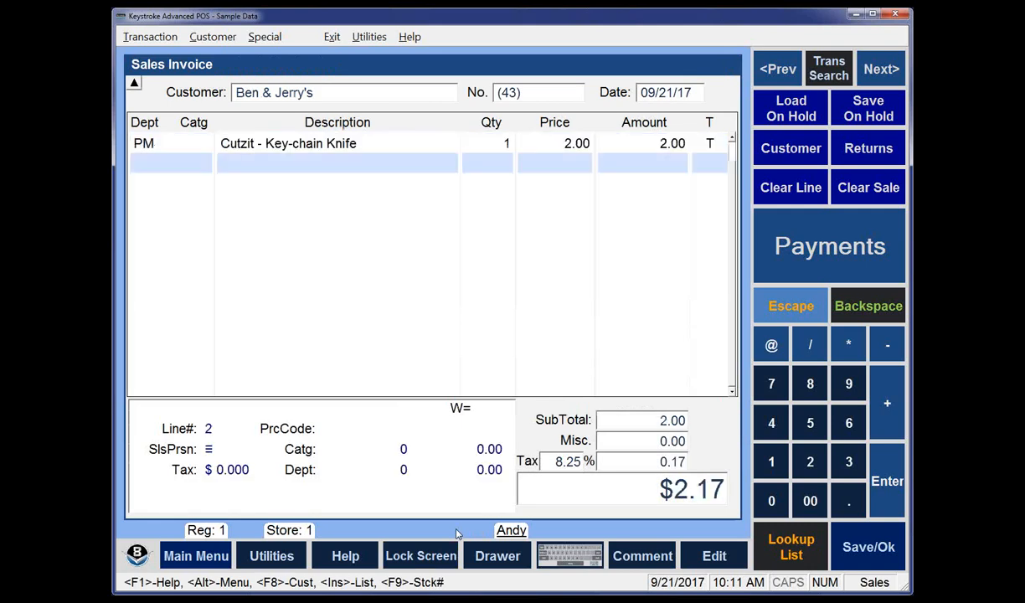
Try to add a new card to the Cayan Vault while completing the sale, and return to the invoice
key(F10)
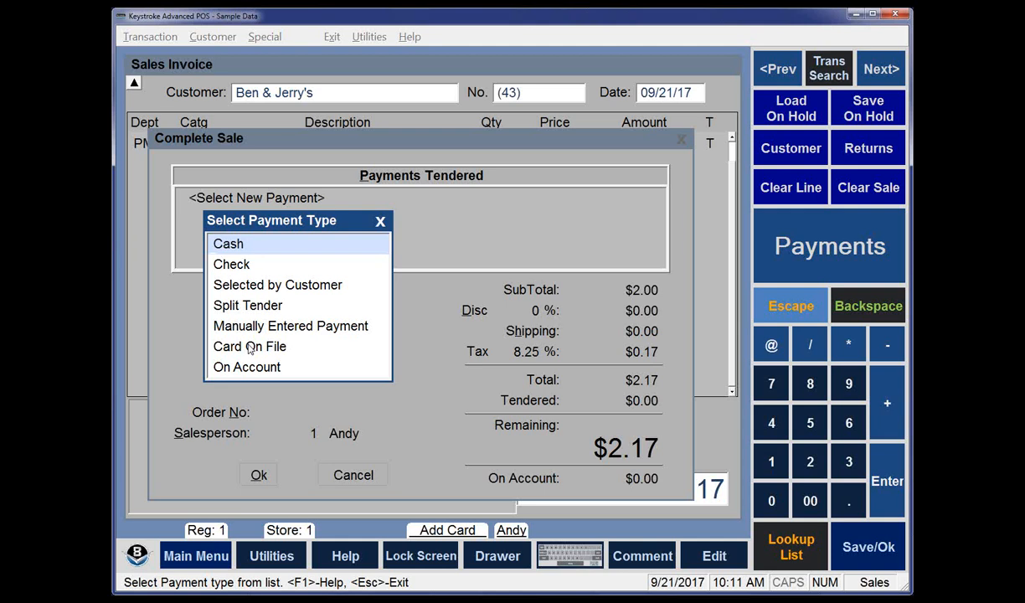
key(Escape)
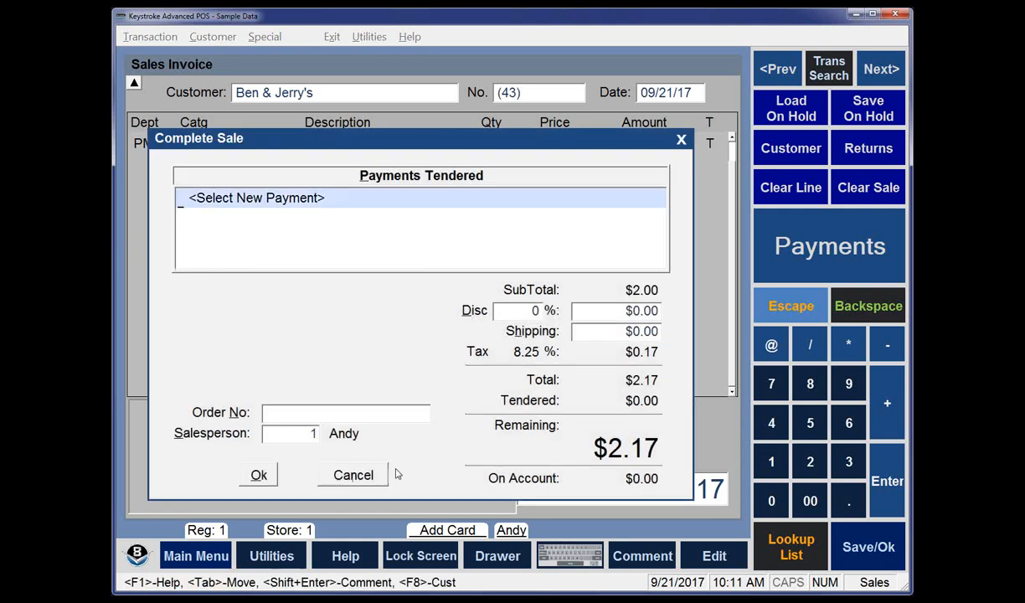
click(449, 531)
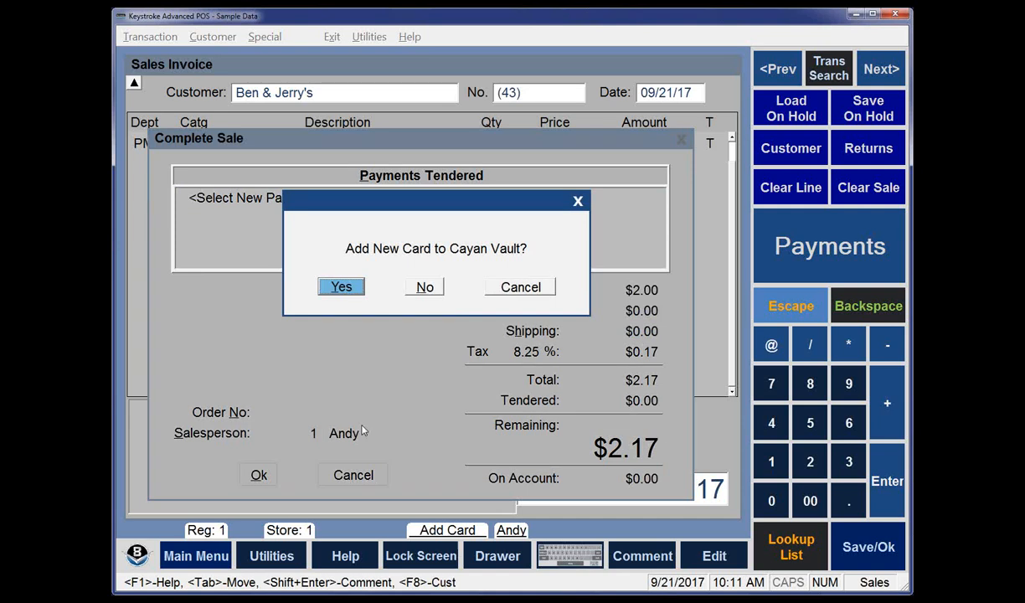
click(337, 289)
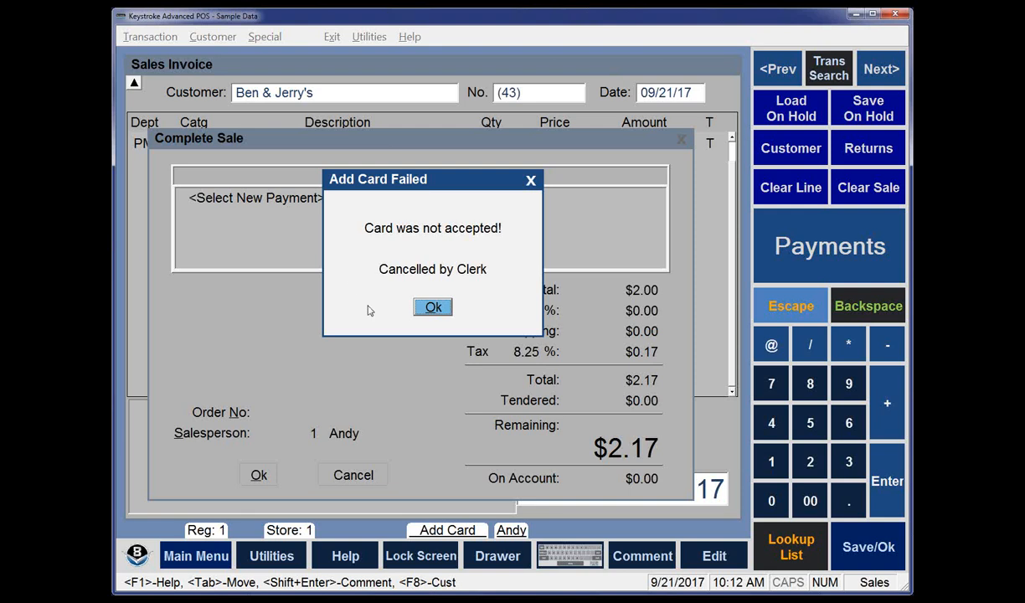
click(433, 308)
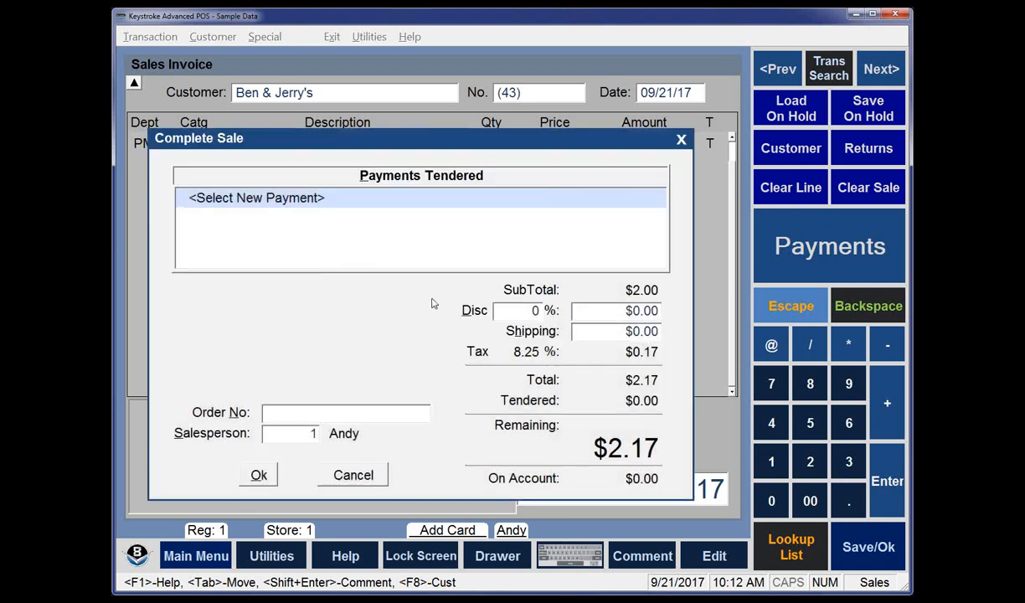
key(Escape)
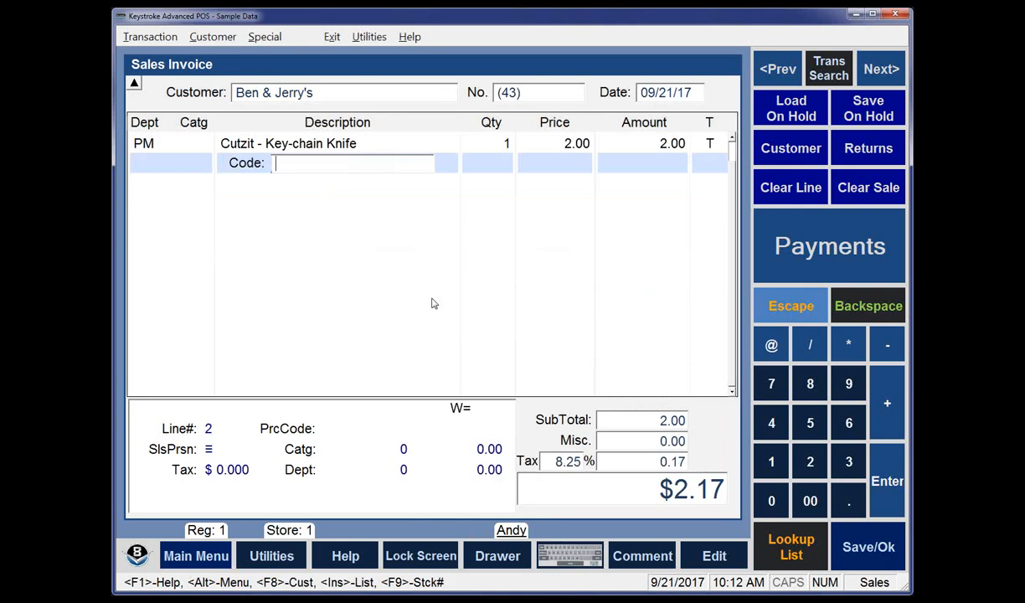
Open the Ben & Jerry's customer record from the invoice to examine its card option, and close it again
key(F8)
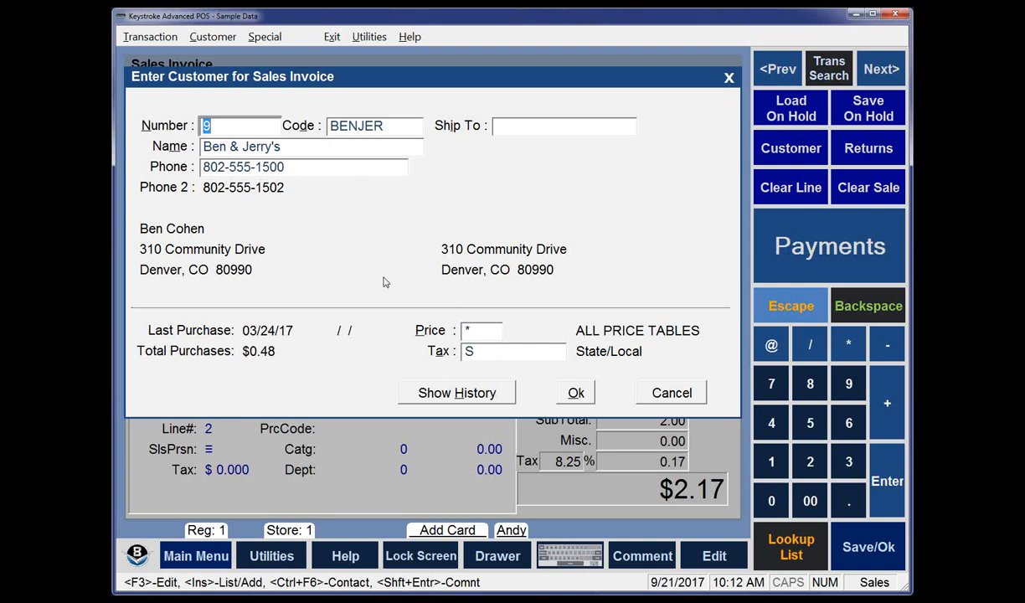
key(F3)
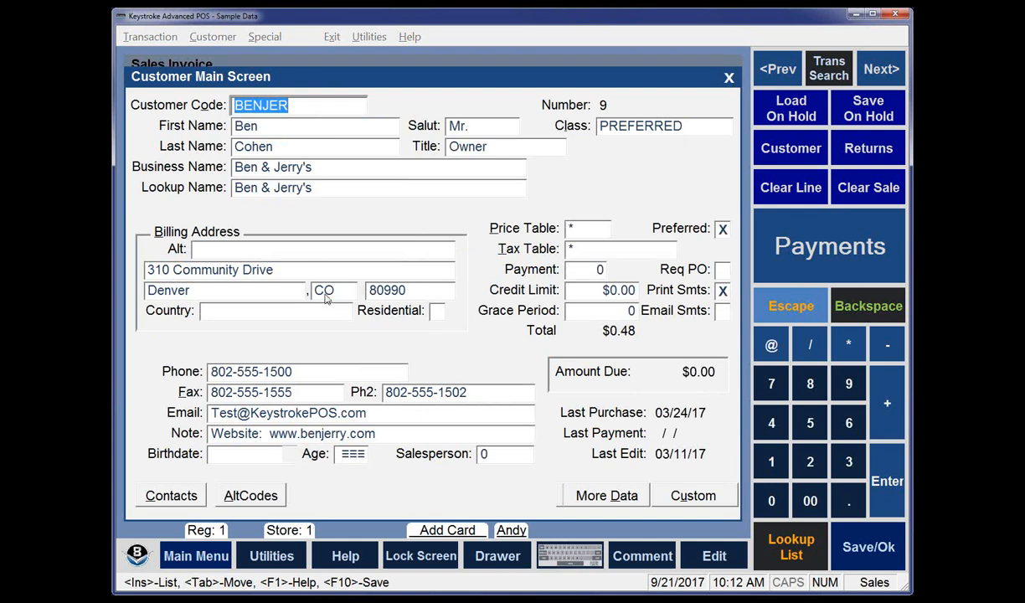
click(730, 79)
key(Return)
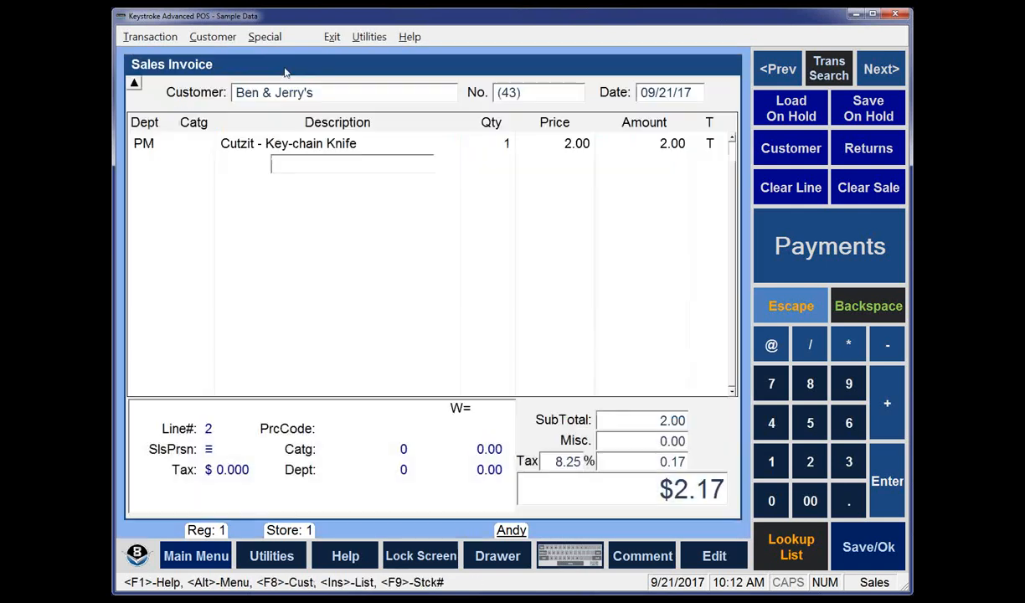
click(333, 37)
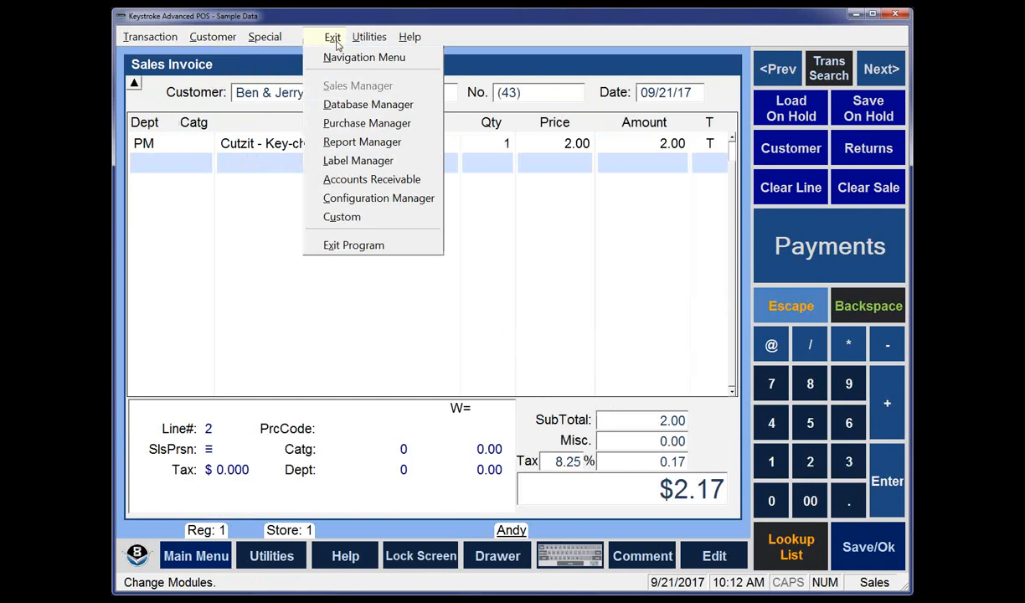
click(361, 99)
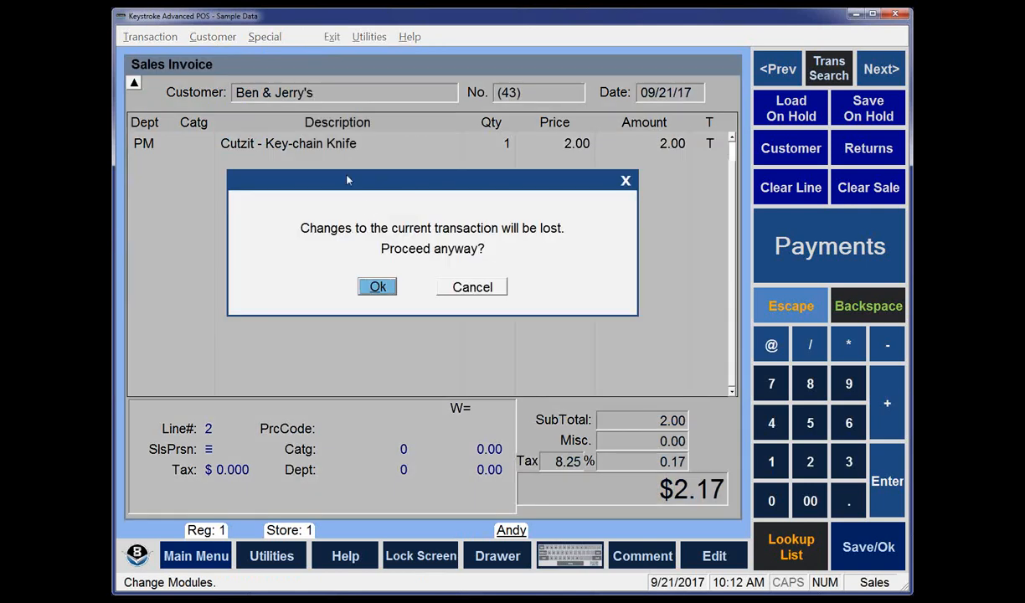
click(469, 287)
Discard the open invoice, switch to Accounts Receivable and load Ben & Jerry's as the customer for a payment on account
click(332, 37)
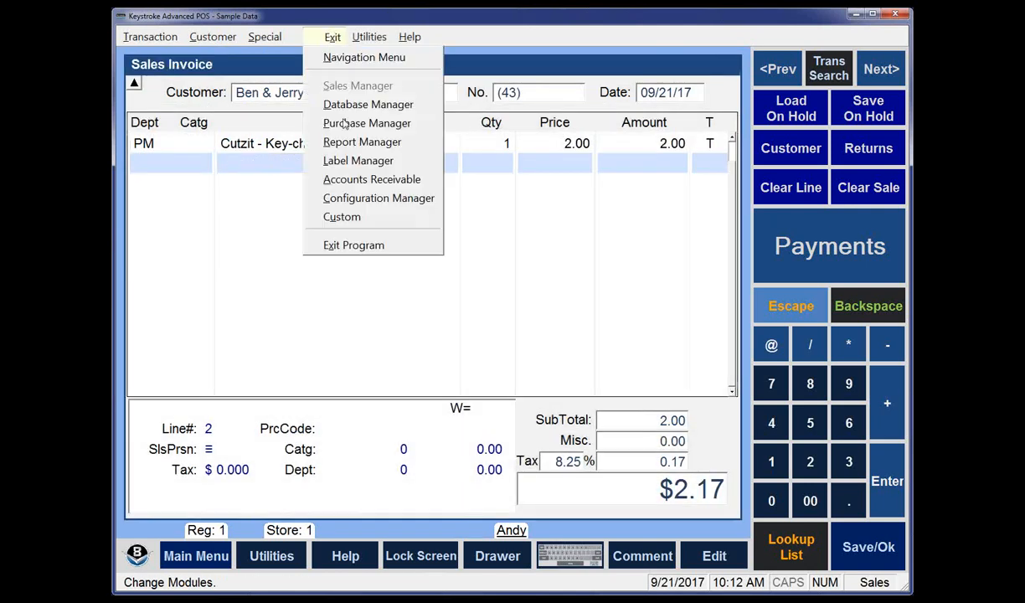
click(352, 181)
key(Return)
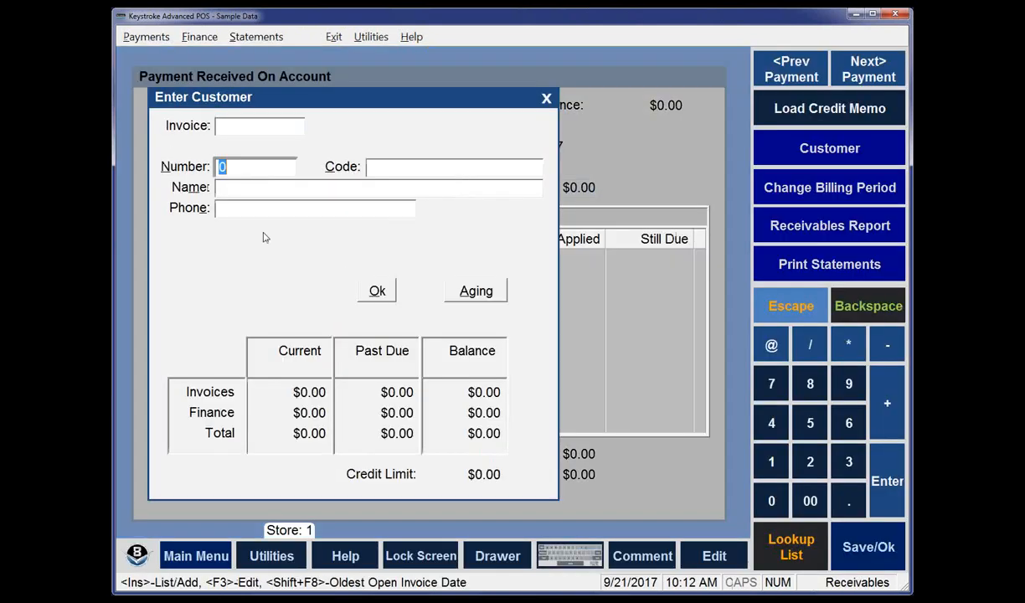
text(9)
key(Return)
key(Return)
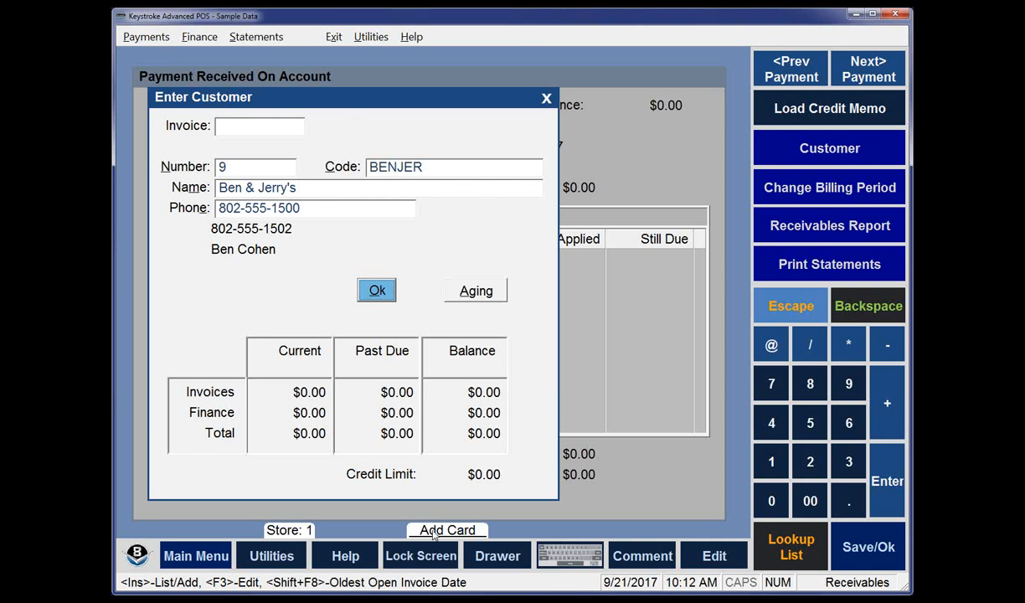
Open the form for adding a new card to the Cayan Vault for Ben & Jerry's, and close it without submitting
click(433, 533)
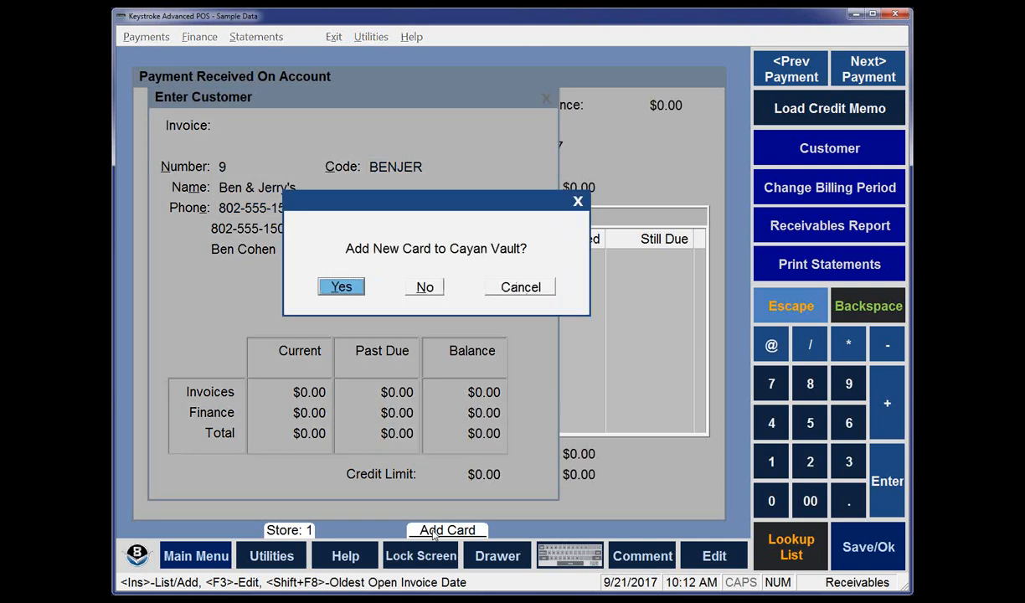
click(352, 290)
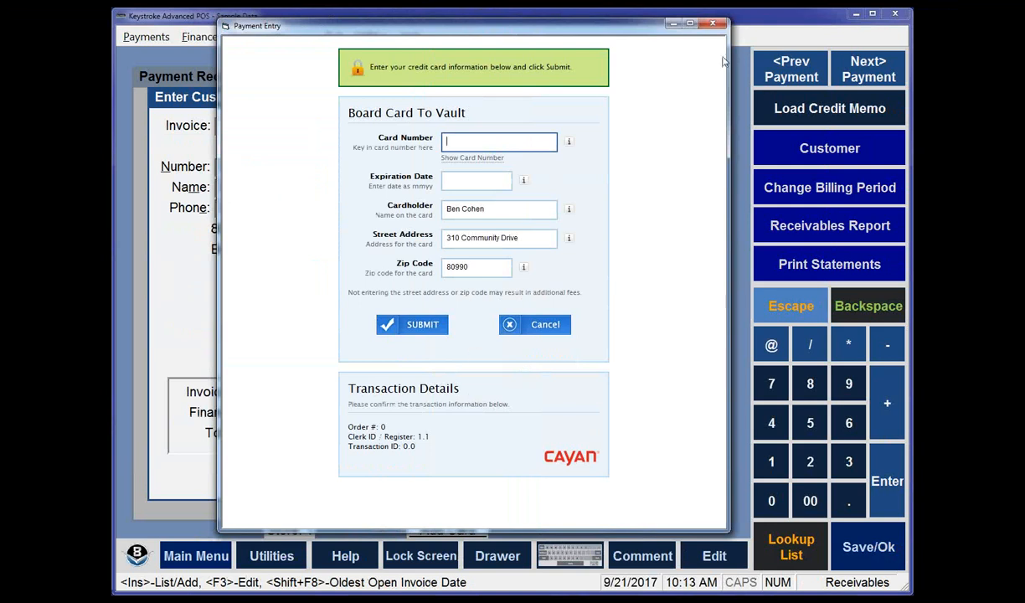
click(715, 25)
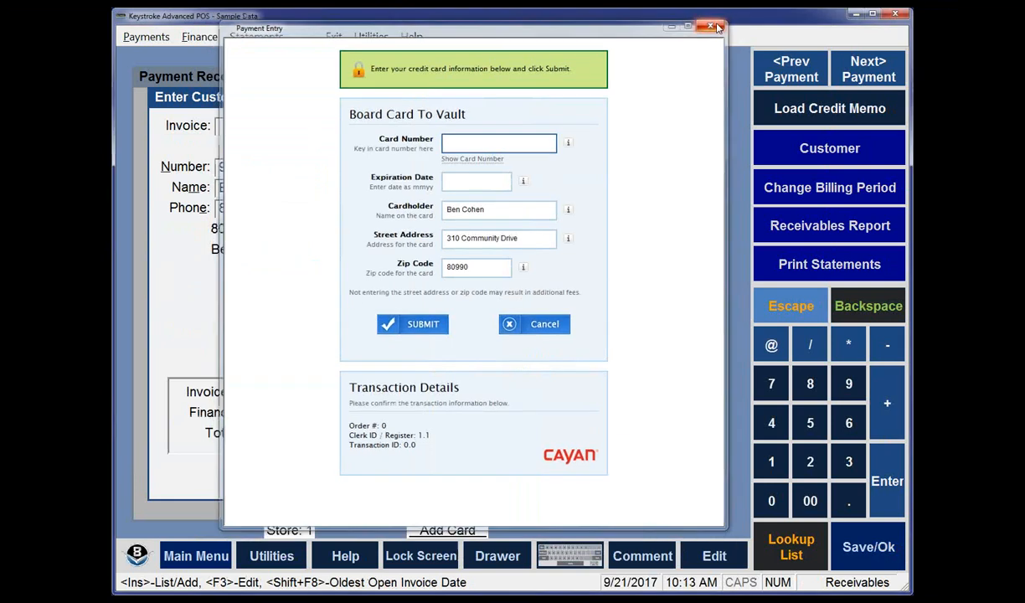
click(433, 307)
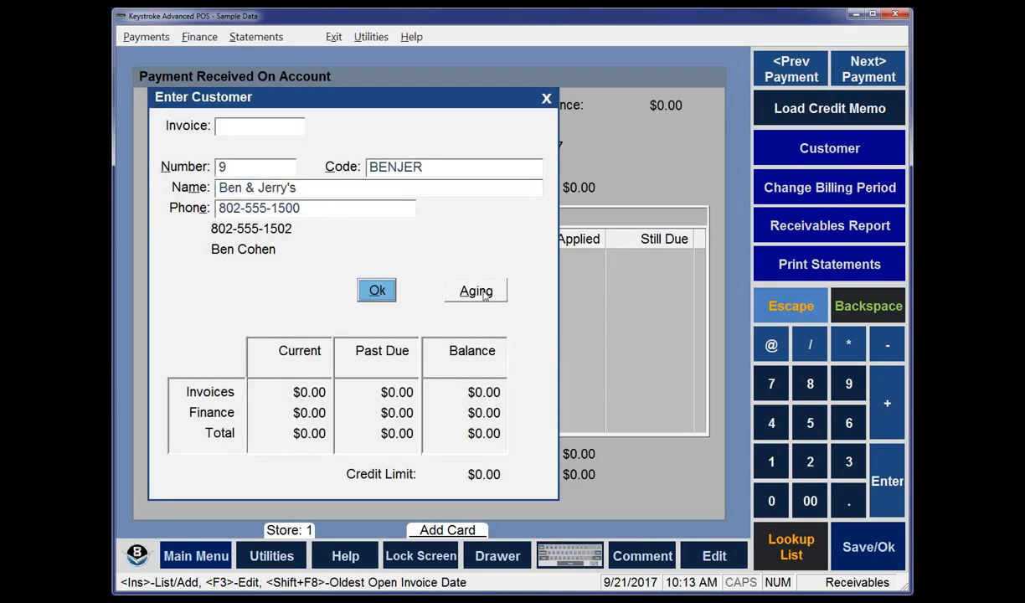
Close the customer entry and switch from Accounts Receivable to the Sales Manager
click(545, 99)
click(334, 37)
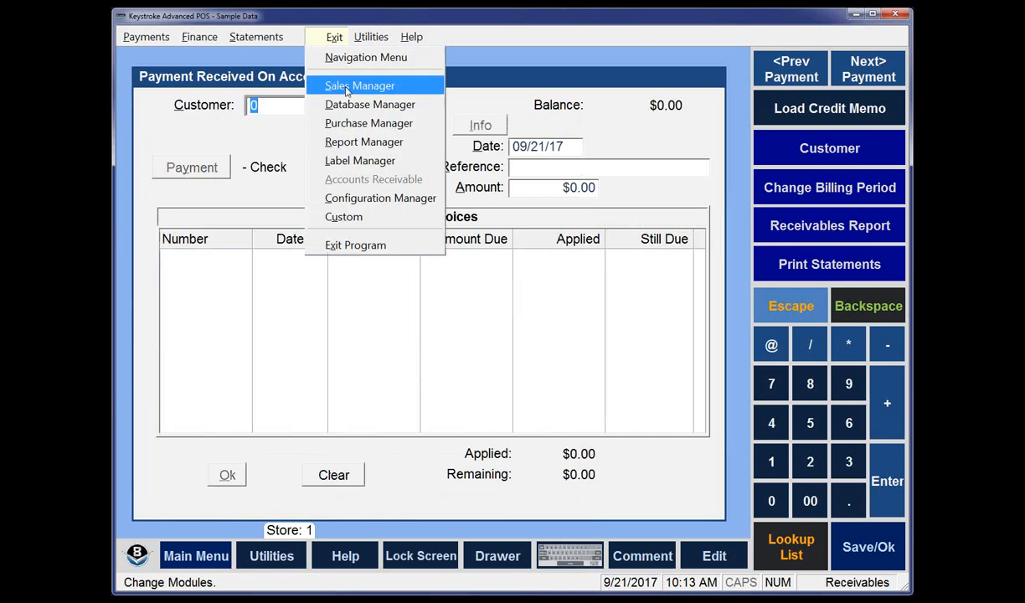
click(347, 87)
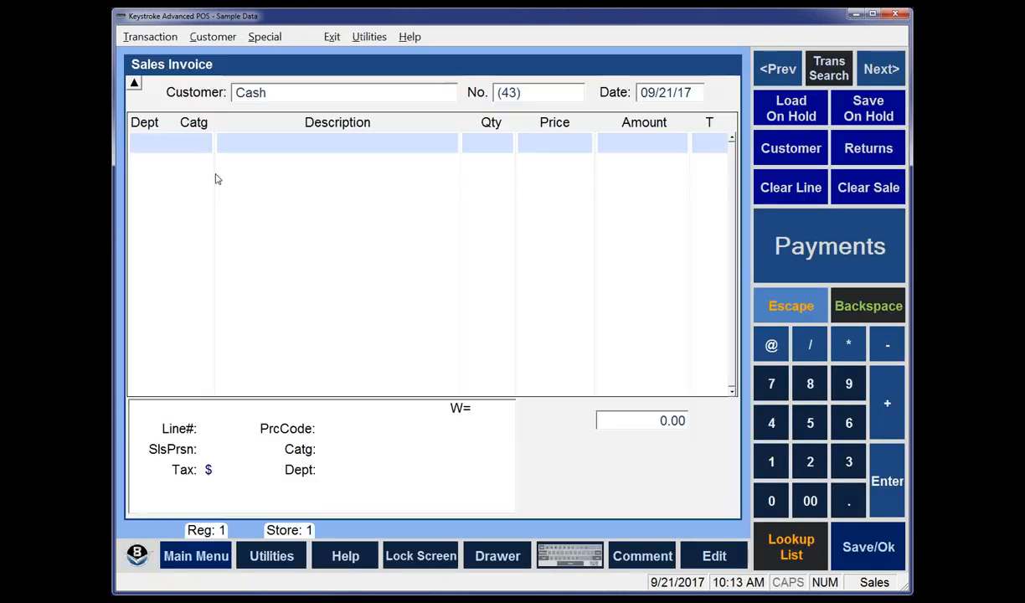
Start a sales invoice for the customer with a stored MasterCard, viewing the card on file before accepting the customer
text(4)
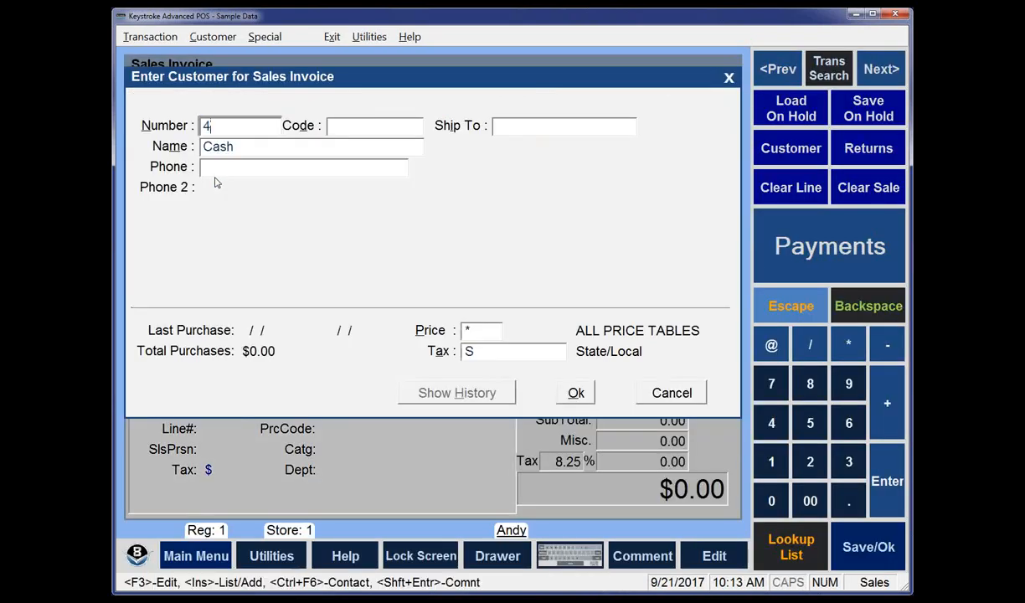
key(Return)
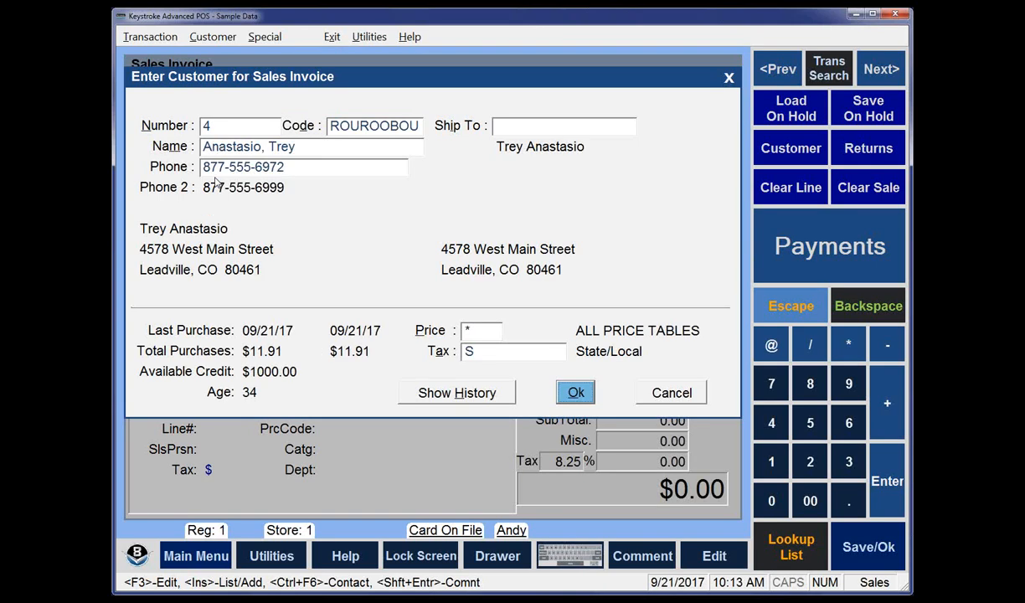
click(435, 535)
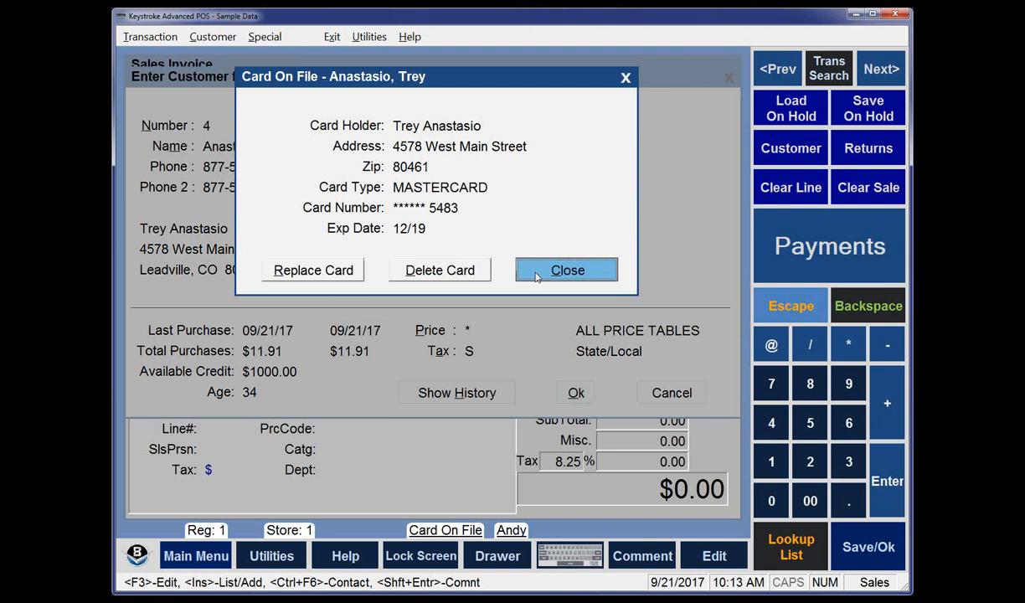
click(582, 272)
key(Return)
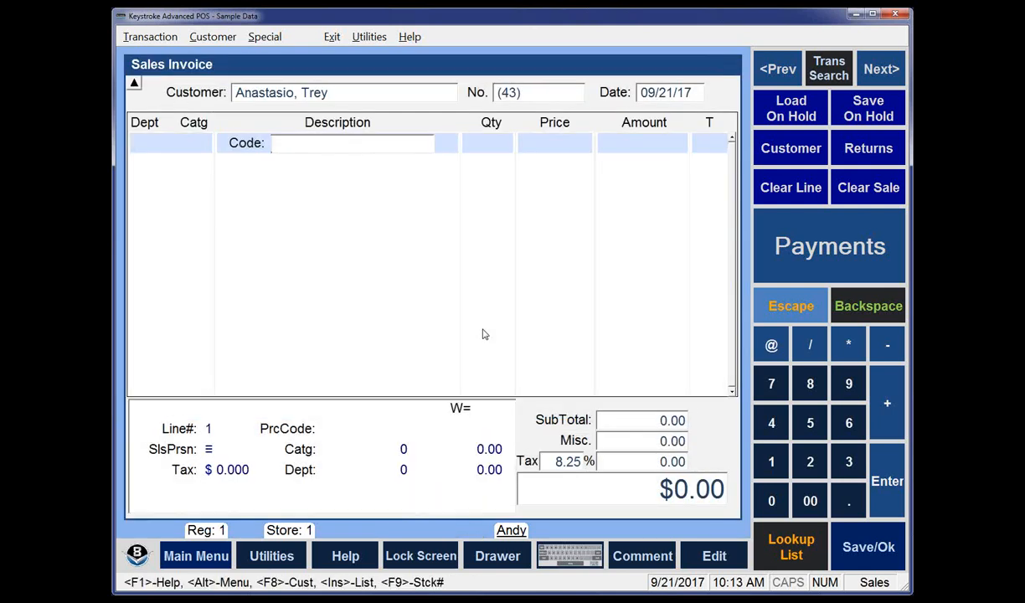
Add one Clock - Keystroke Logo and charge the full $16.24 to the customer's card on file, saving the invoice without printing
text(3)
key(Return)
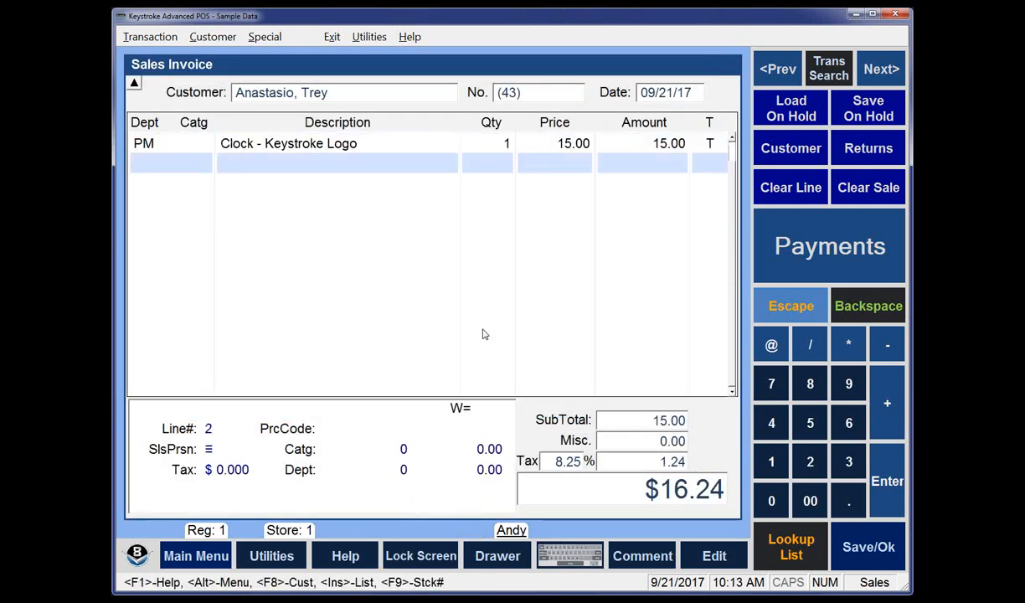
key(Return)
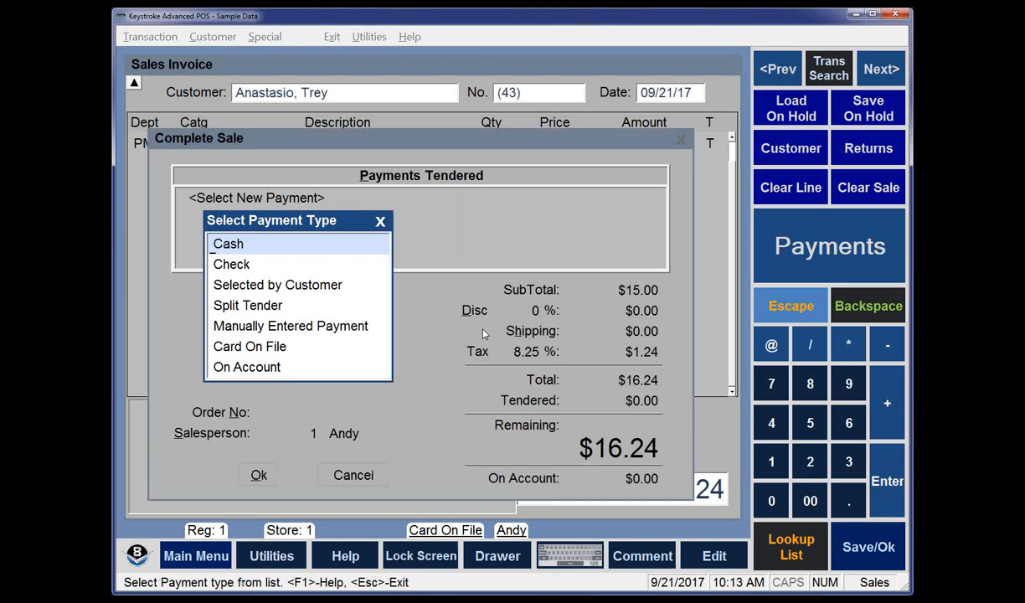
click(258, 351)
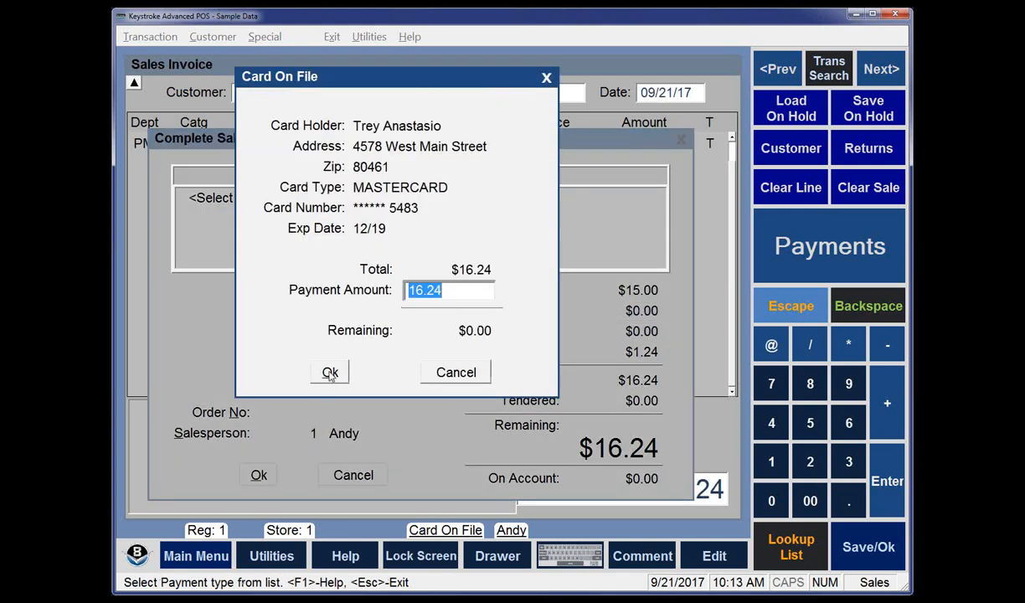
click(331, 373)
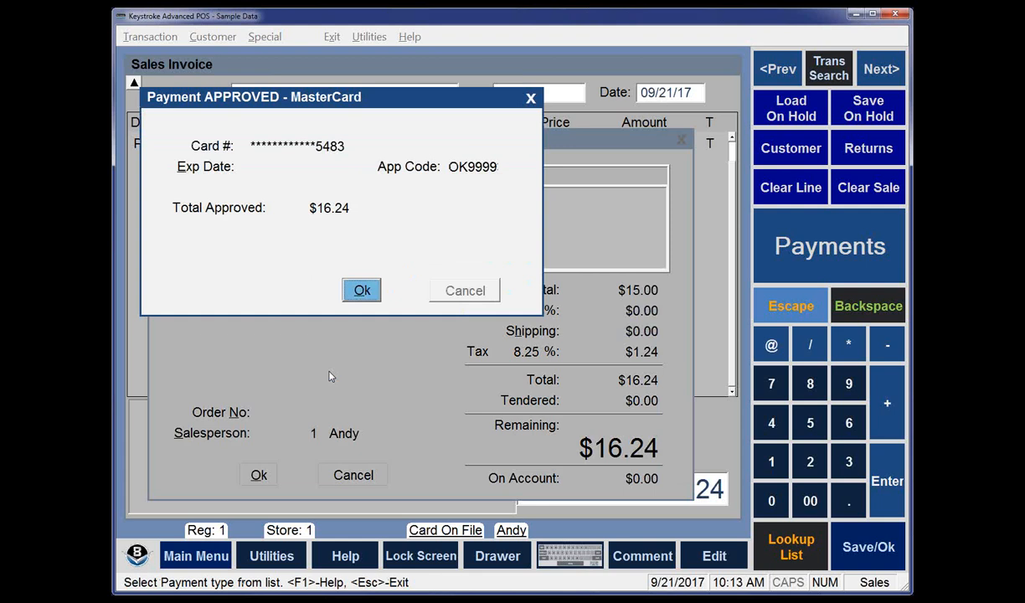
key(Return)
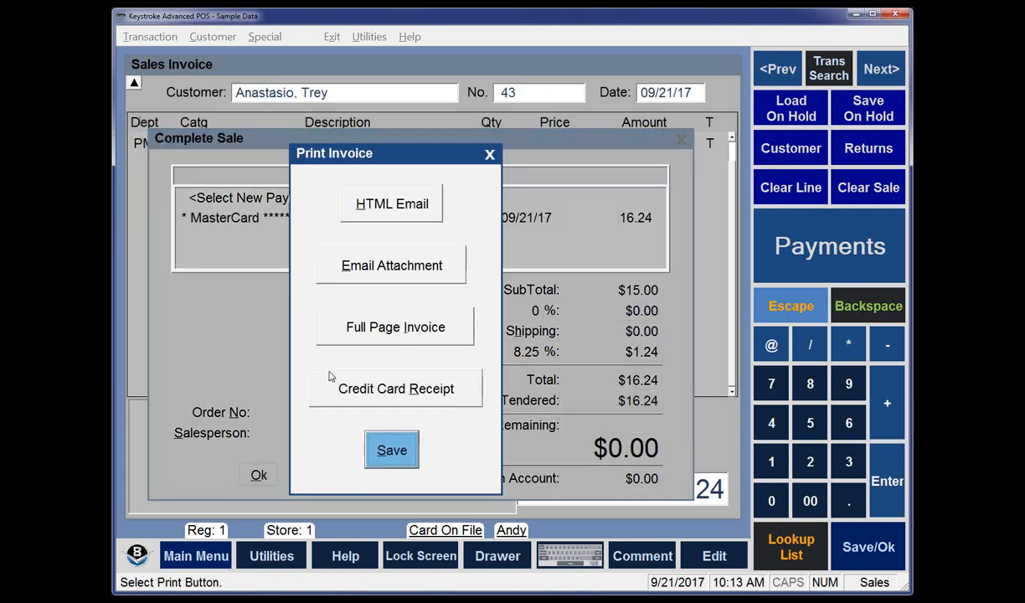
key(Return)
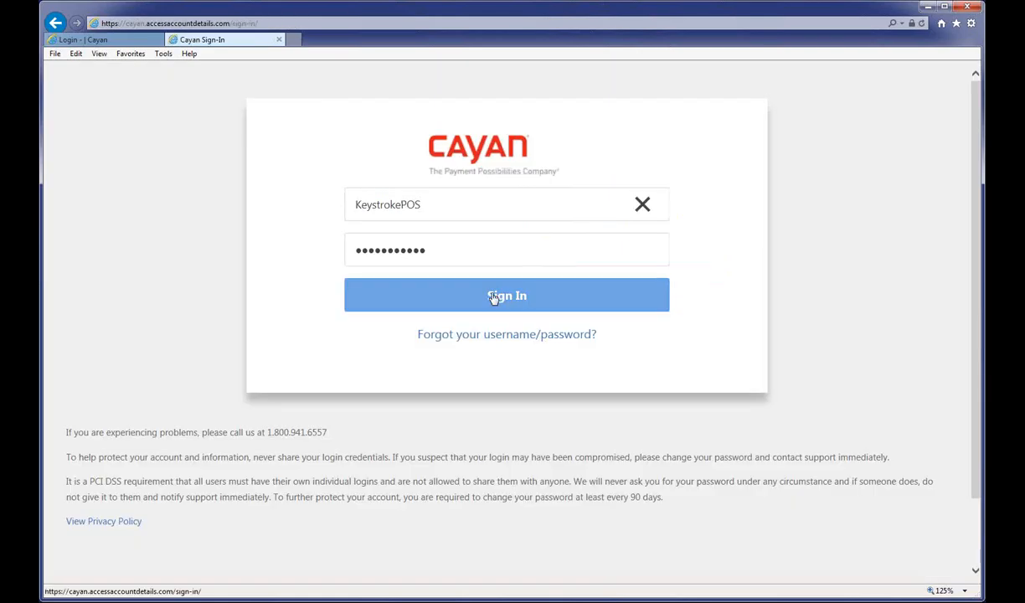
Switch to the Cayan portal in the browser, sign in with the filled-in credentials and examine today's sales overview
click(493, 298)
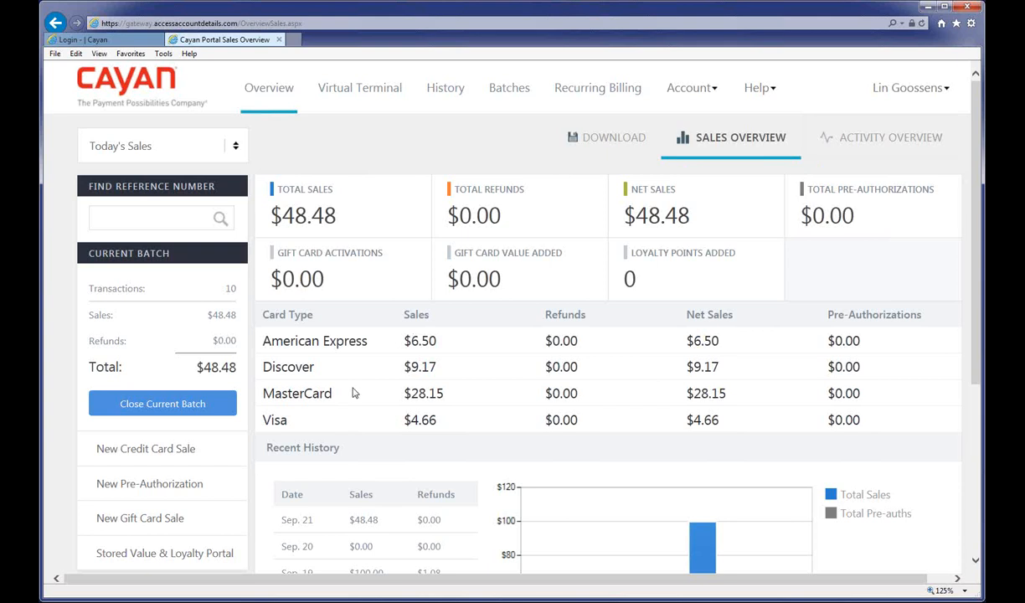
scroll(354, 393, down, 1)
scroll(353, 392, down, 3)
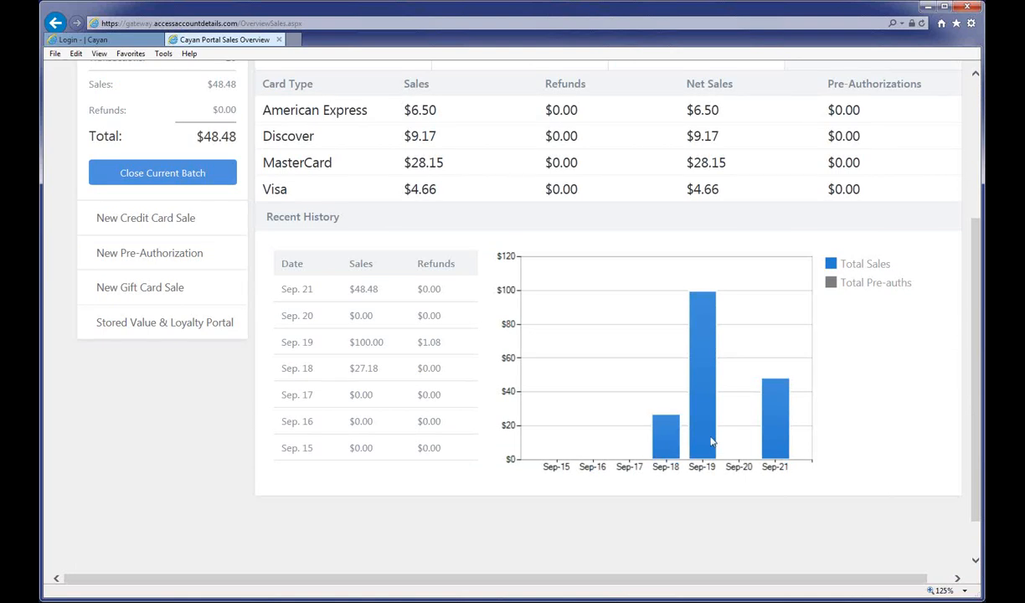
scroll(386, 391, up, 3)
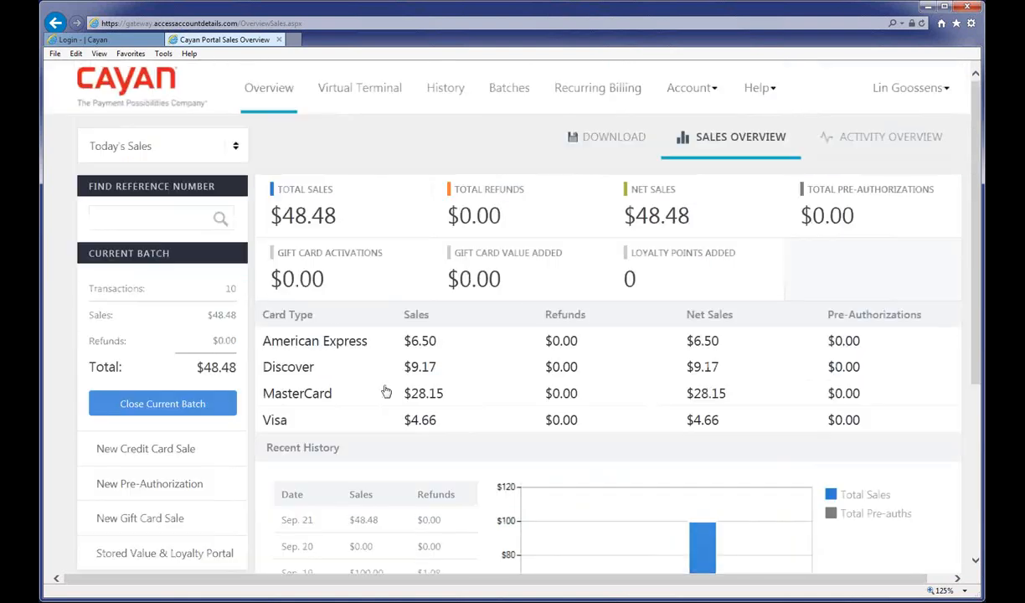
Open the portal's transaction history and examine the transaction, order and card details of the $5.00 Discover sale
click(445, 93)
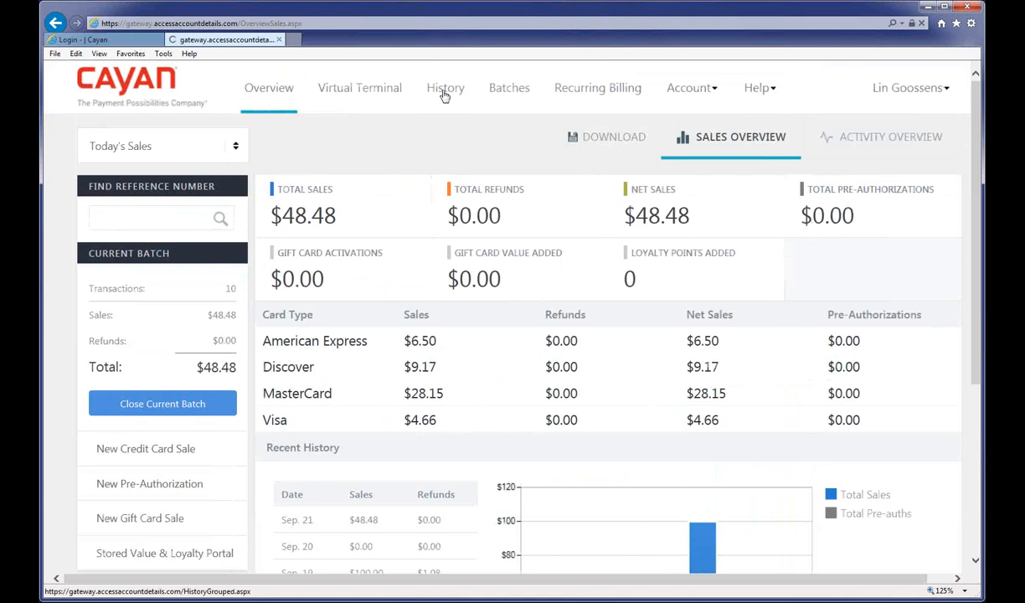
scroll(445, 96, down, 2)
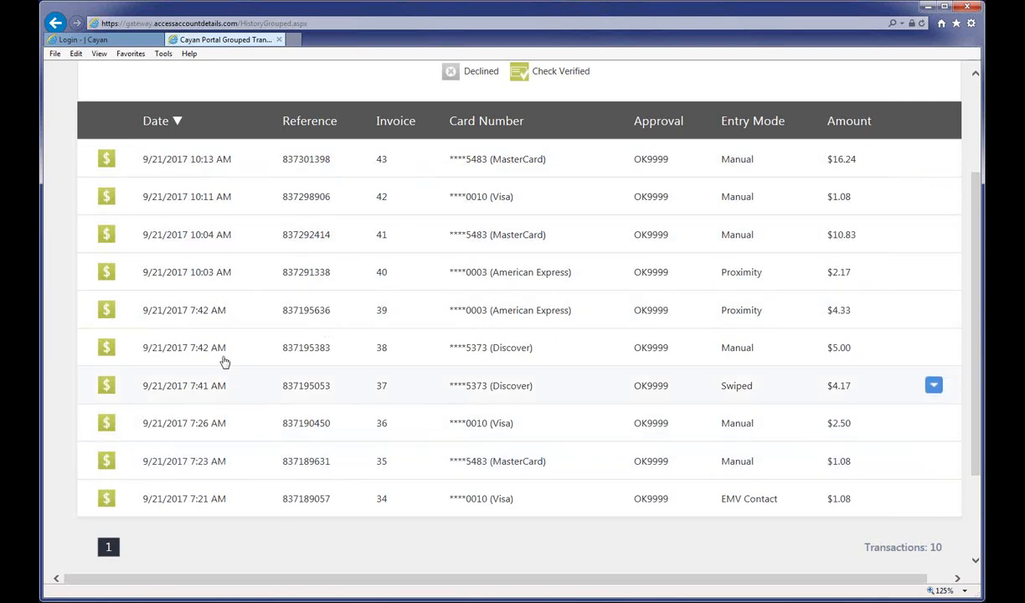
click(207, 356)
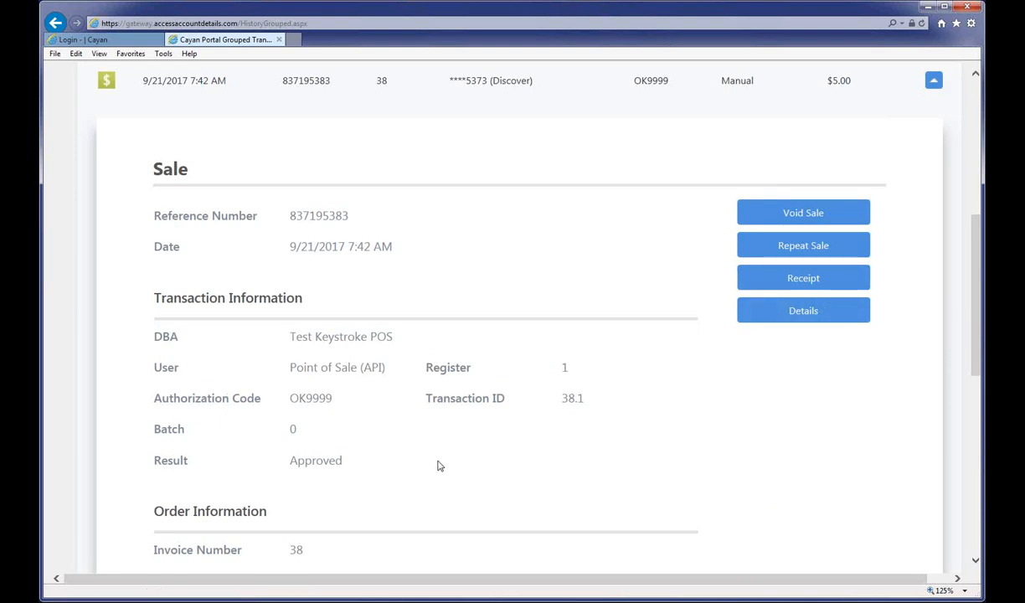
scroll(438, 460, down, 1)
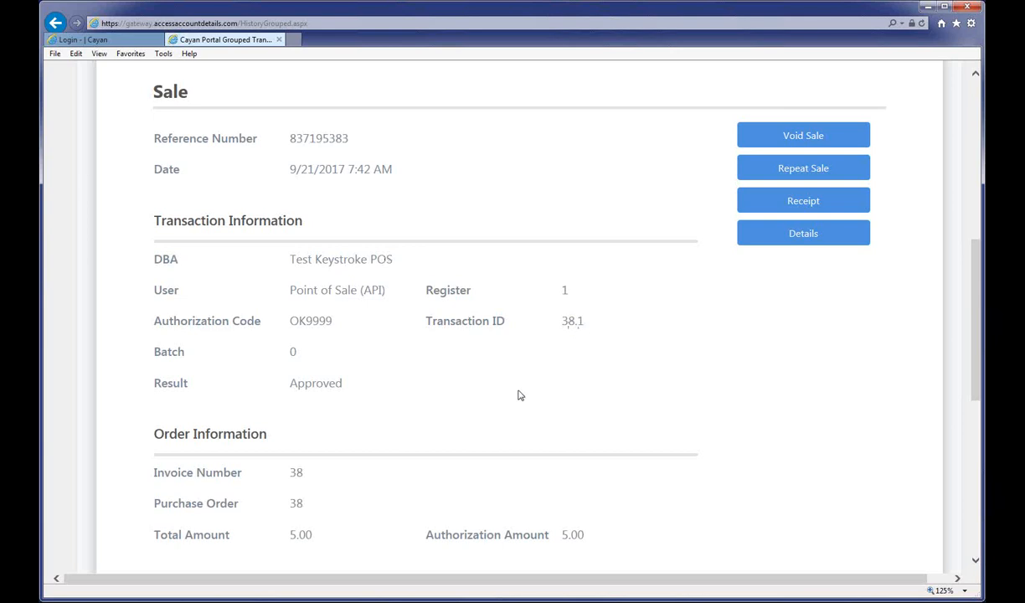
scroll(517, 395, up, 1)
scroll(518, 399, down, 4)
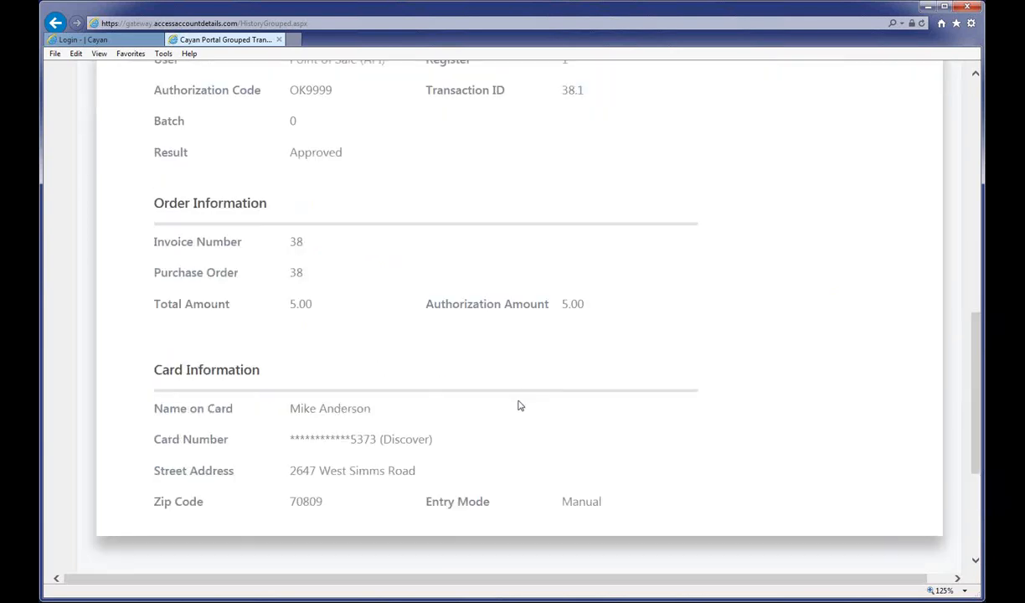
scroll(518, 405, up, 6)
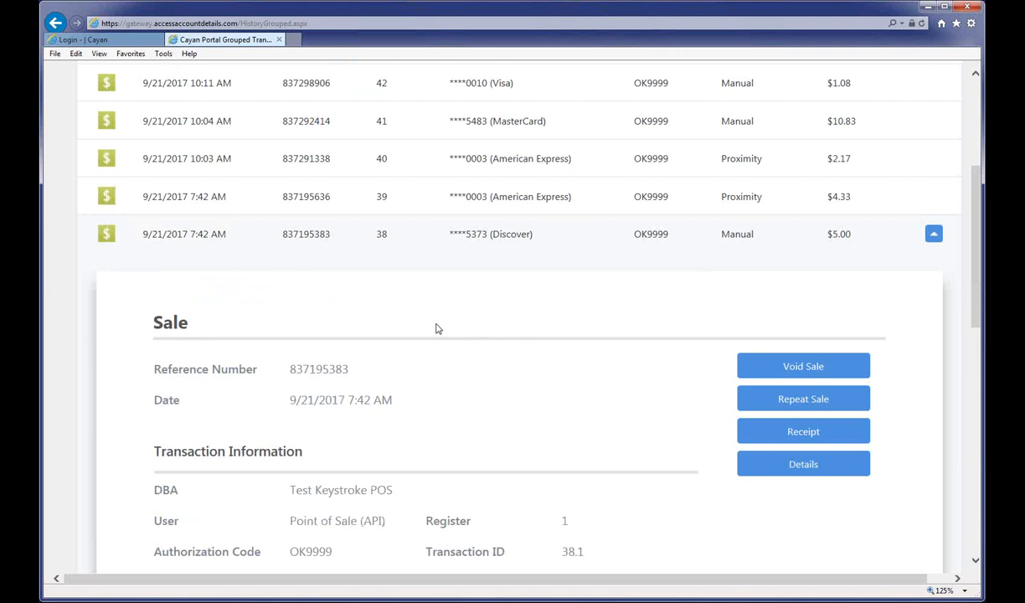
scroll(429, 372, up, 4)
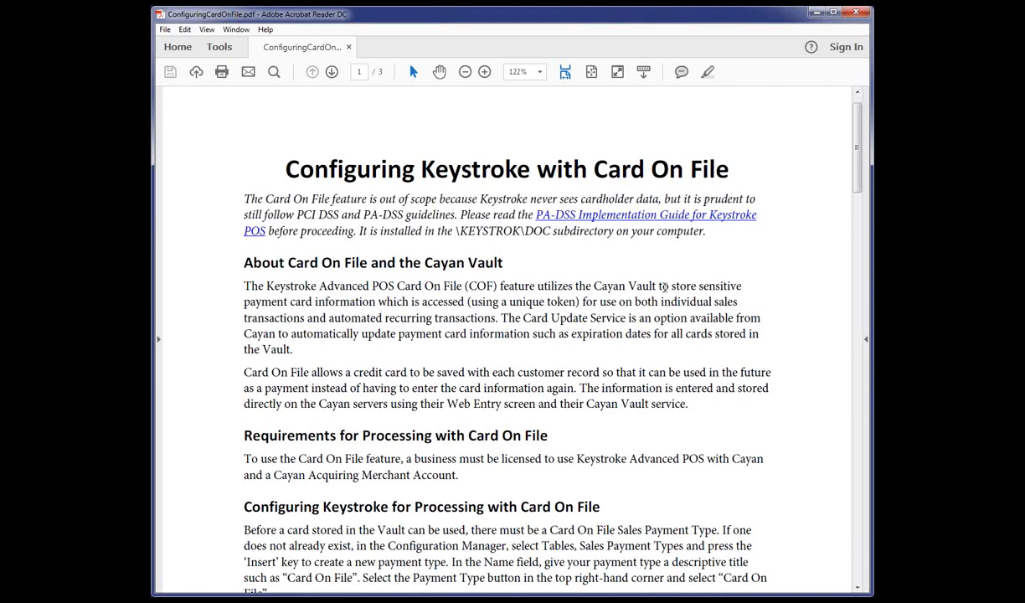
Switch to ConfiguringCardOnFile.pdf in Adobe Acrobat Reader and read the instructions on configuring Card On File and adding a card to a customer record
scroll(664, 285, down, 8)
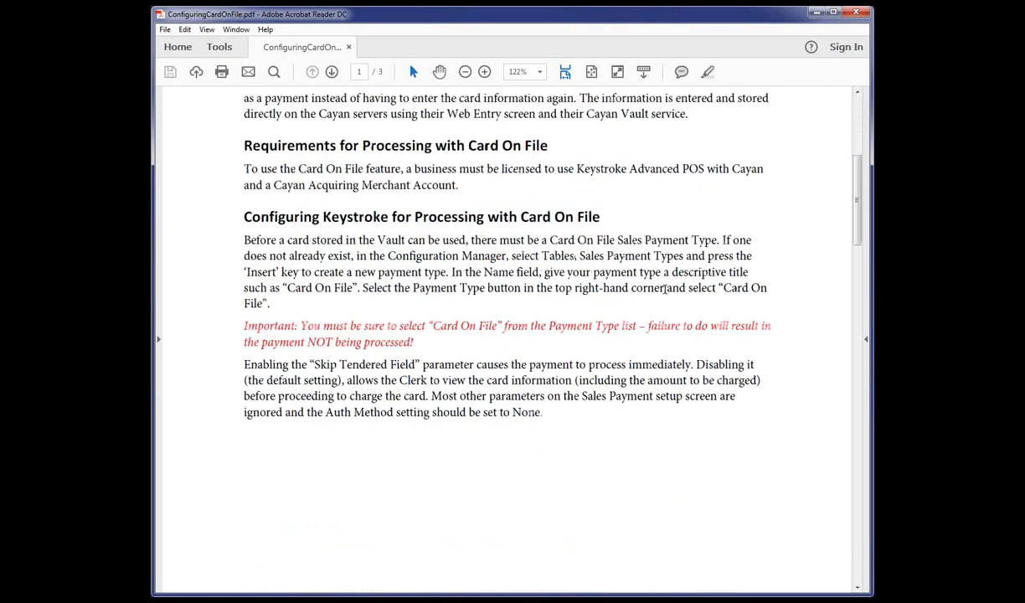
scroll(664, 287, down, 15)
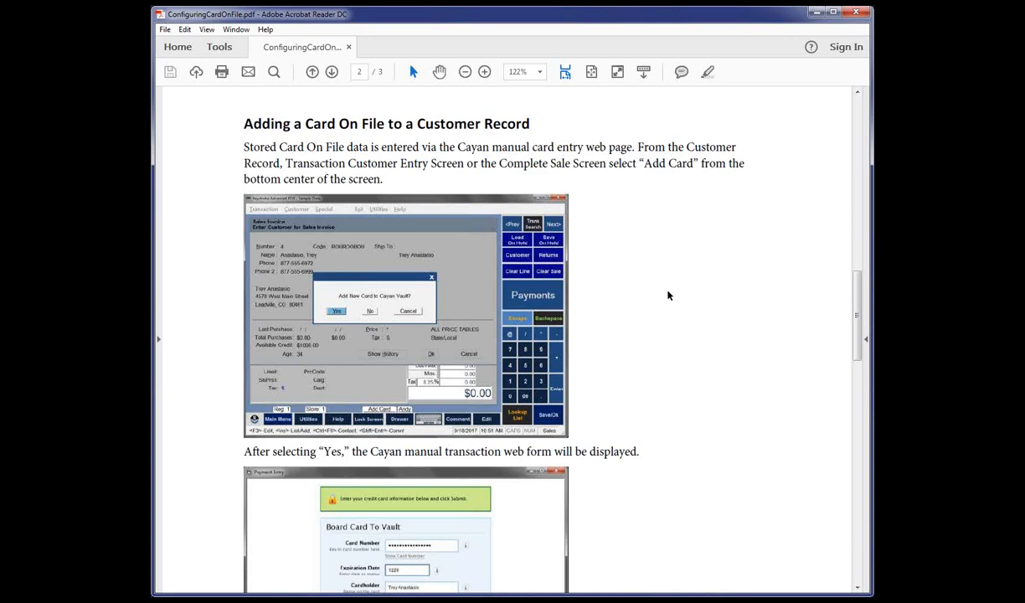
scroll(668, 295, down, 7)
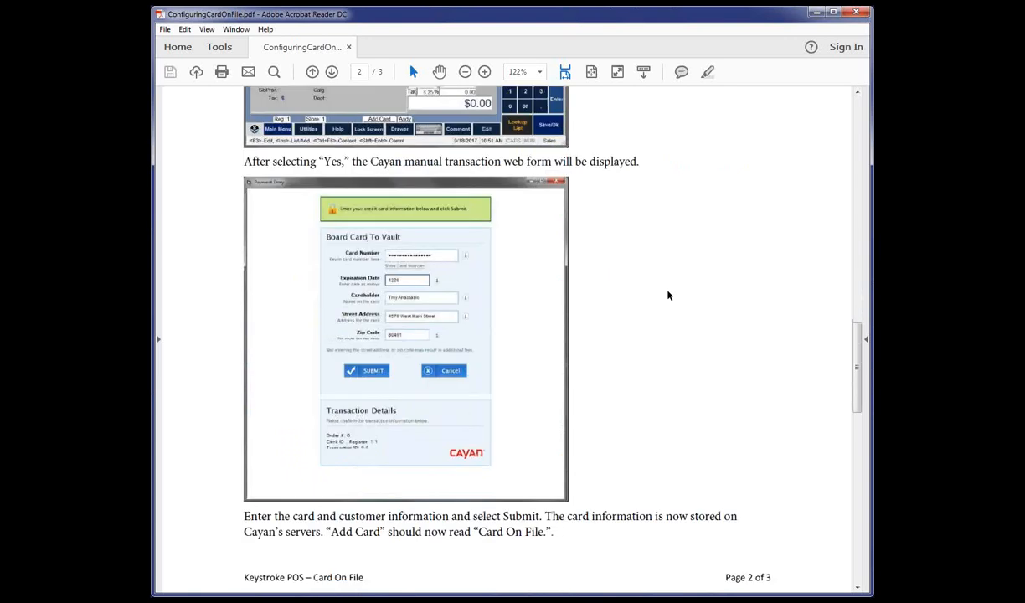
scroll(668, 295, down, 2)
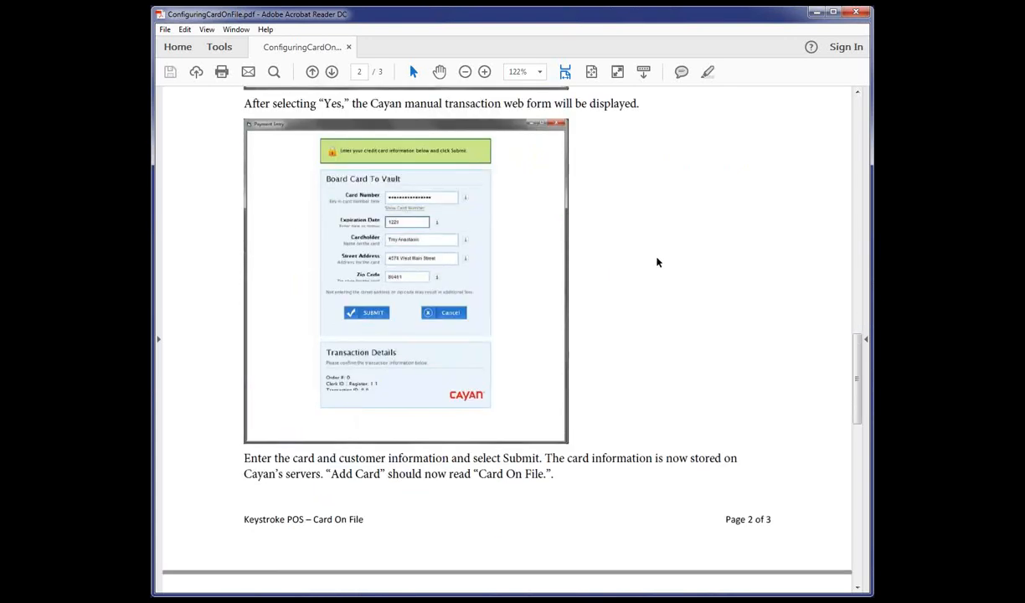
Go back through the Card On File PDF to page 1 and review the requirements and payment type configuration instructions
scroll(821, 191, up, 8)
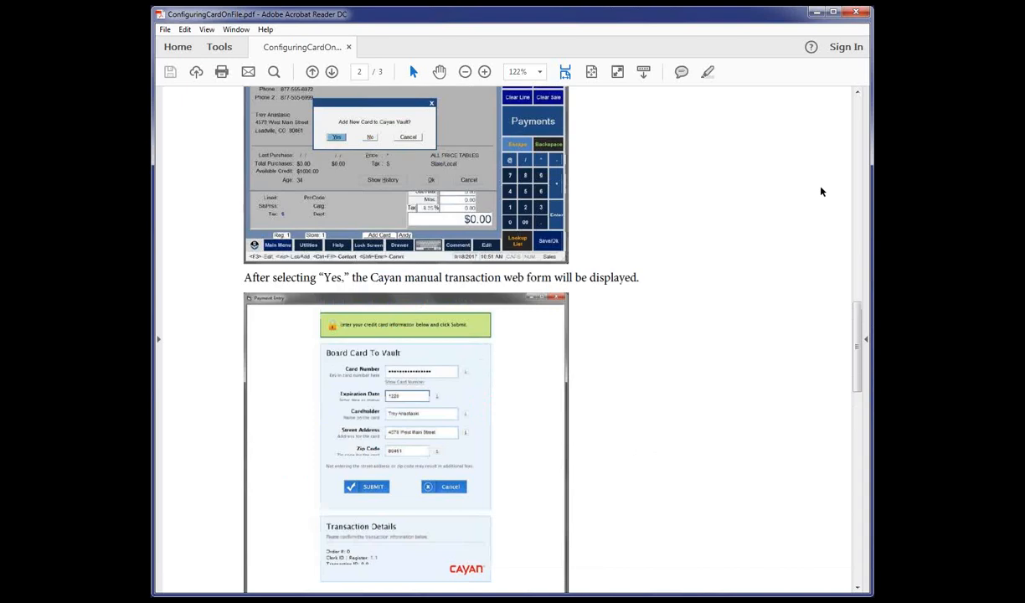
scroll(837, 224, up, 10)
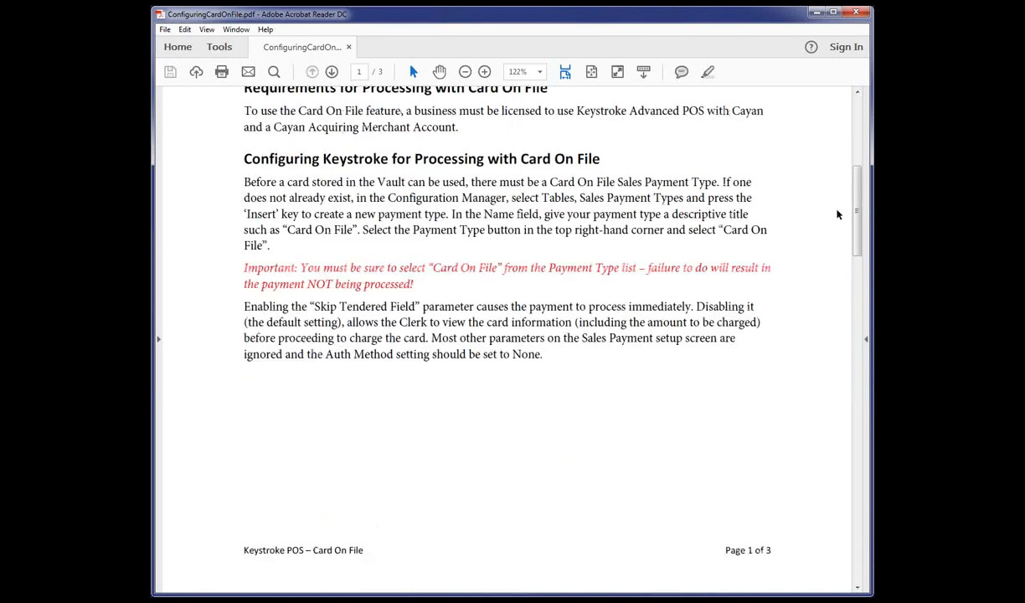
scroll(837, 215, up, 4)
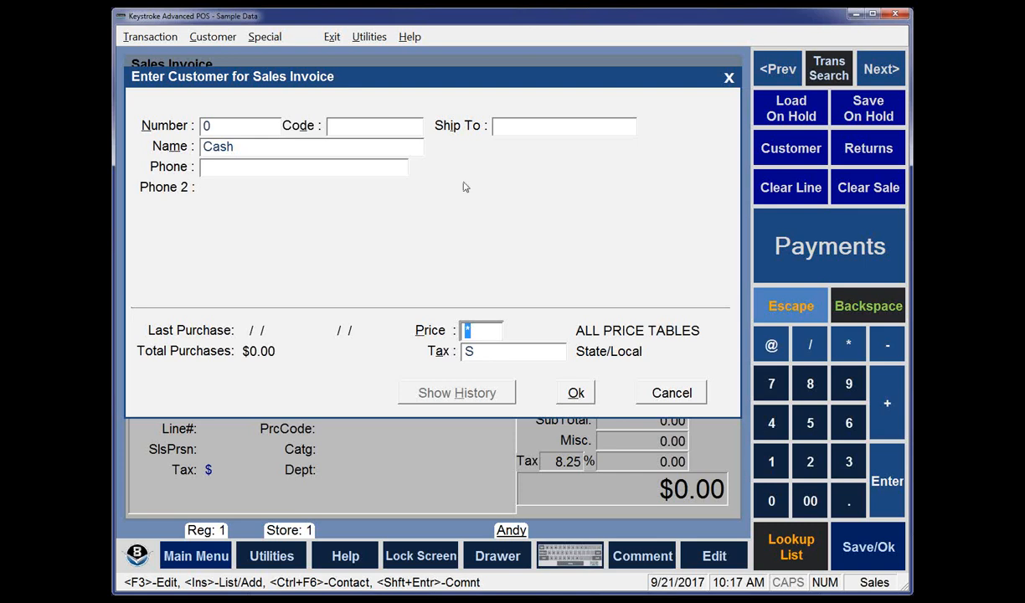
Load the existing customer into the sales invoice by customer number and add one Pencil Sharpener using item code 33
click(244, 126)
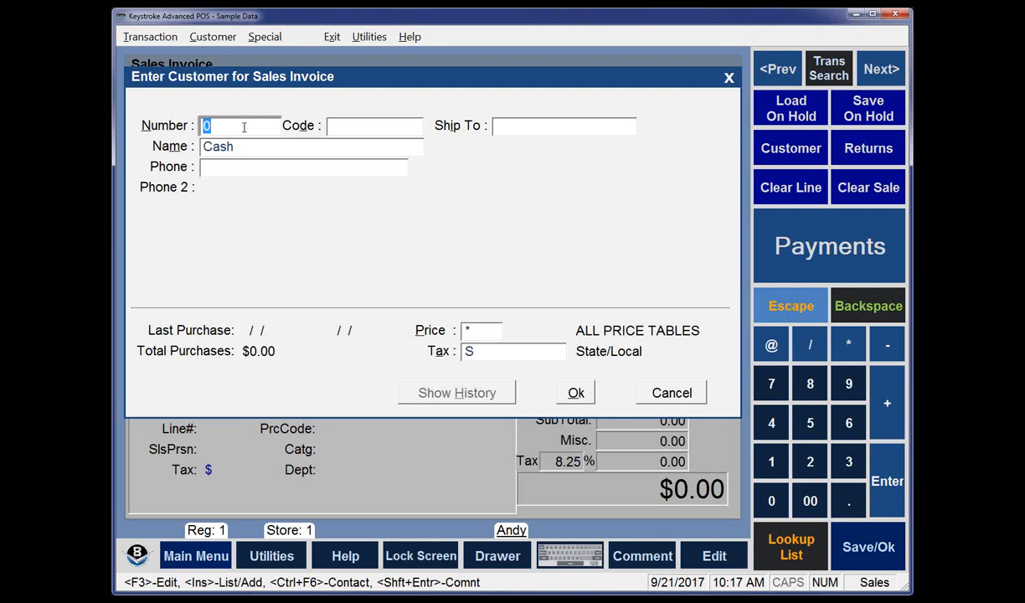
text(24)
key(Return)
key(Return)
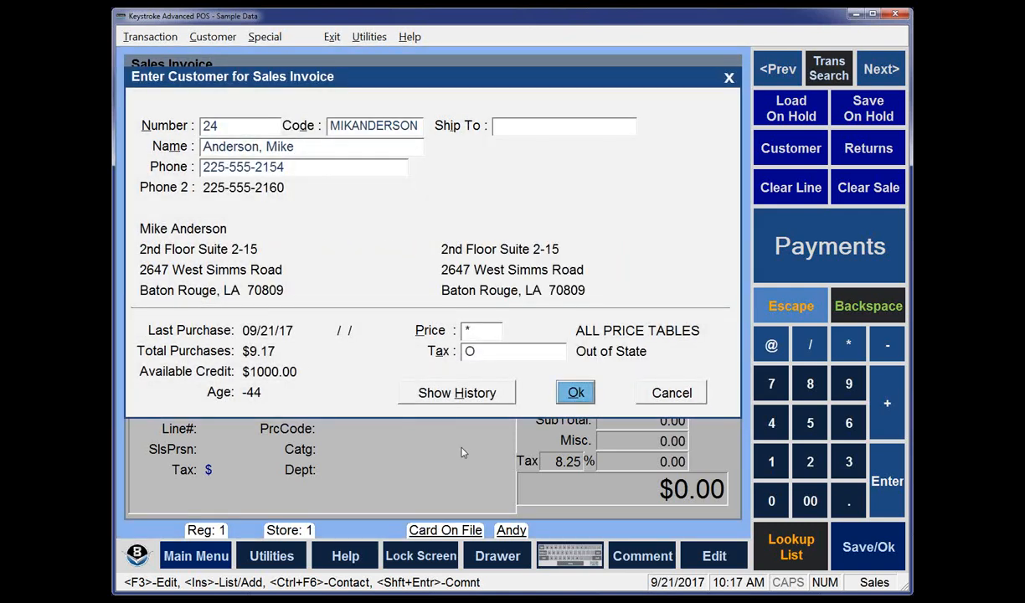
key(Return)
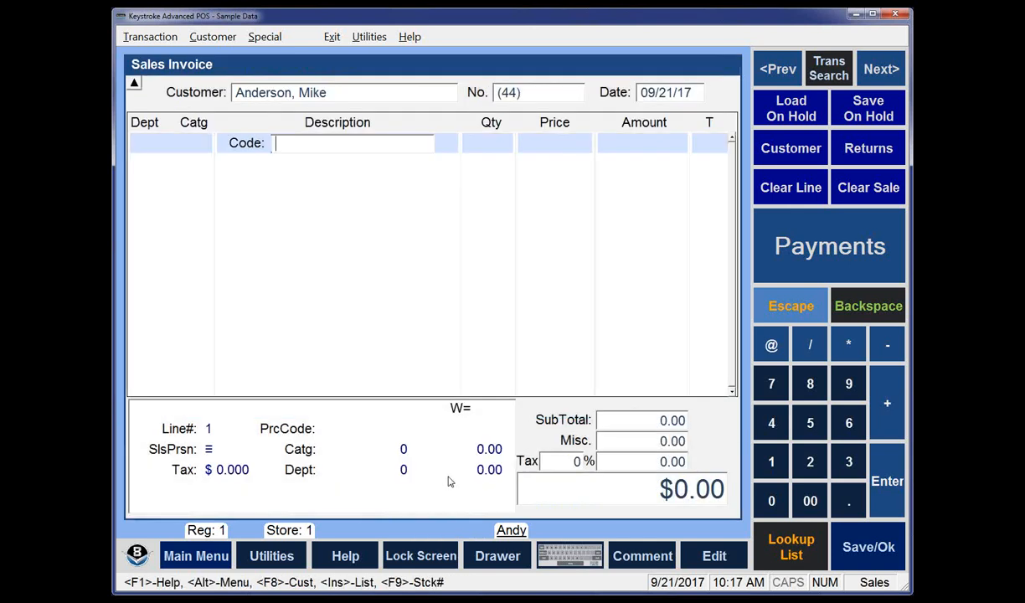
text(33)
key(Return)
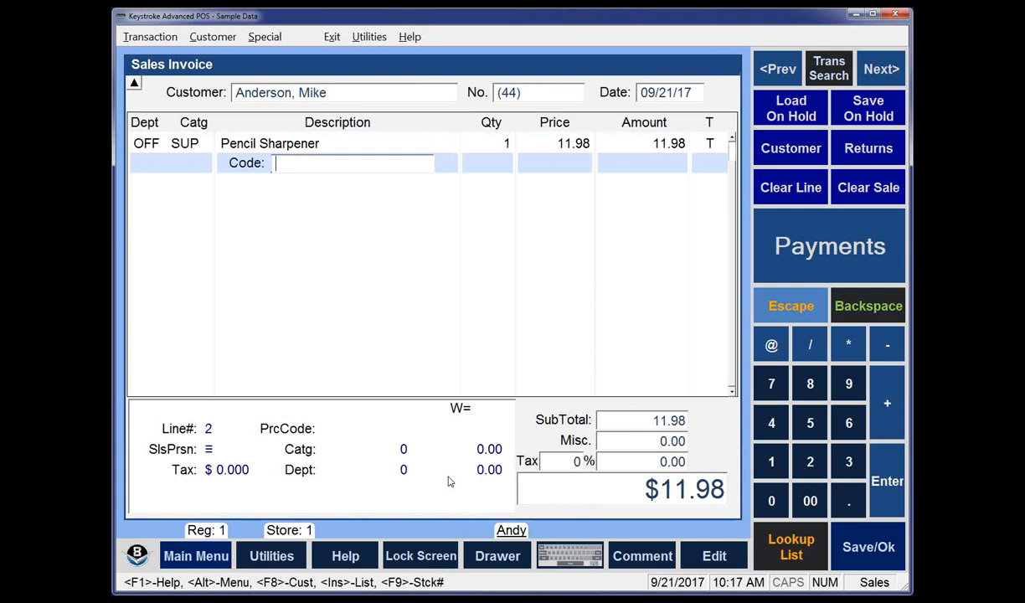
Charge the full $11.98 to the customer's Card On File, accept the payment and save the invoice without printing
key(Return)
click(261, 351)
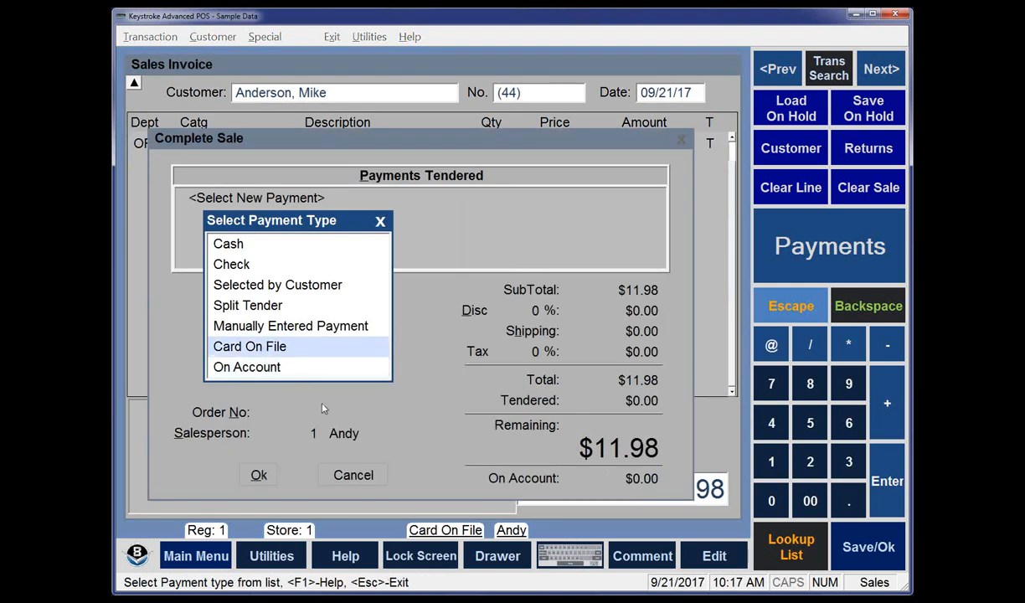
key(Return)
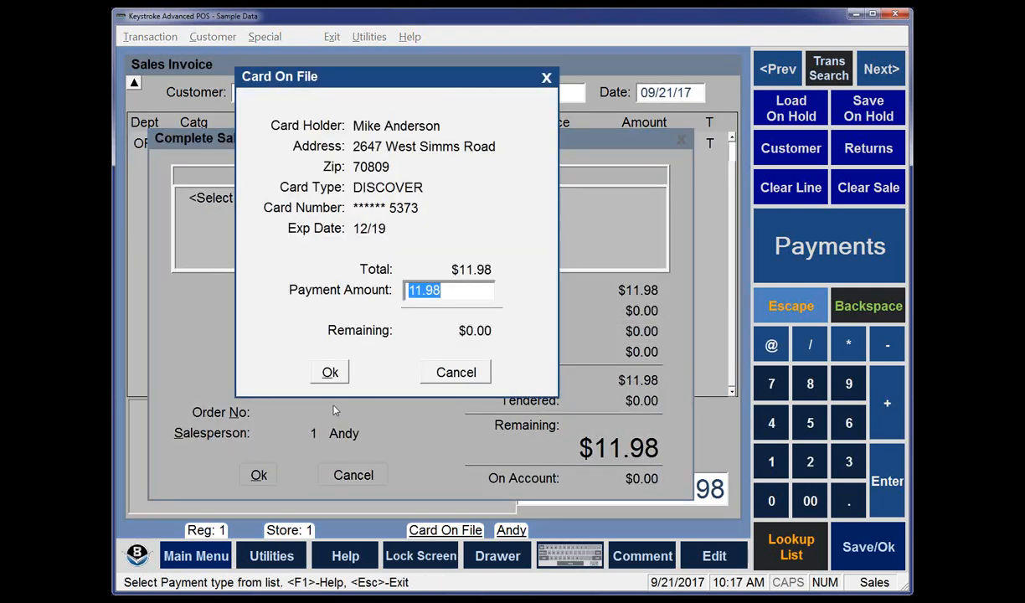
click(331, 372)
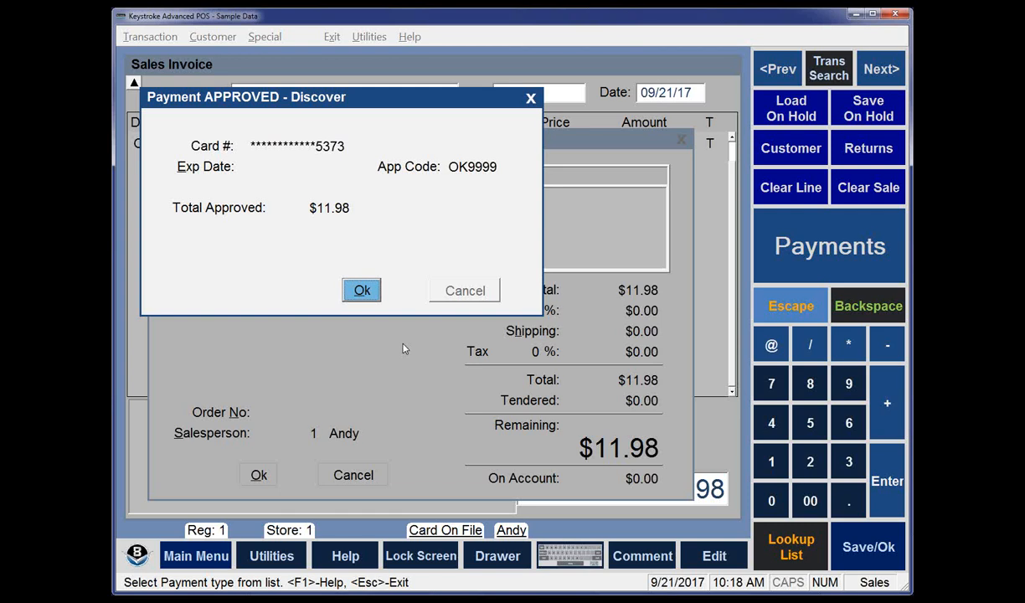
key(Return)
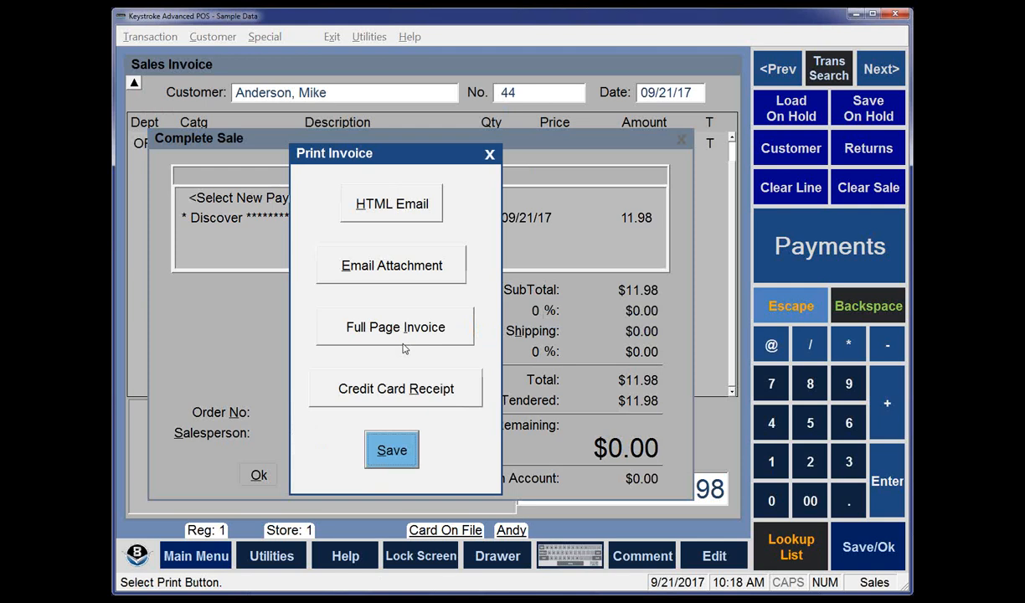
key(Return)
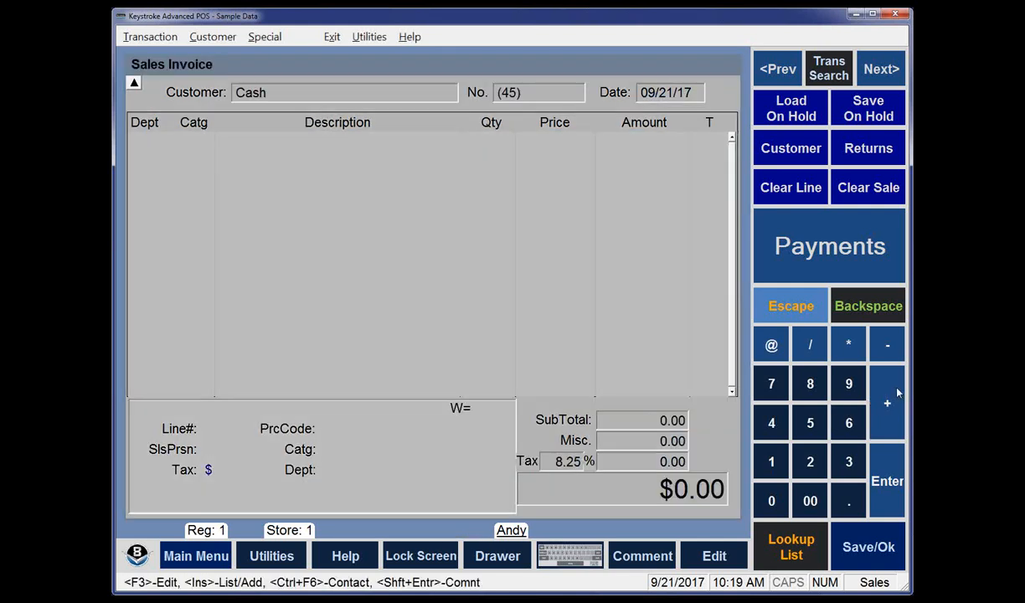